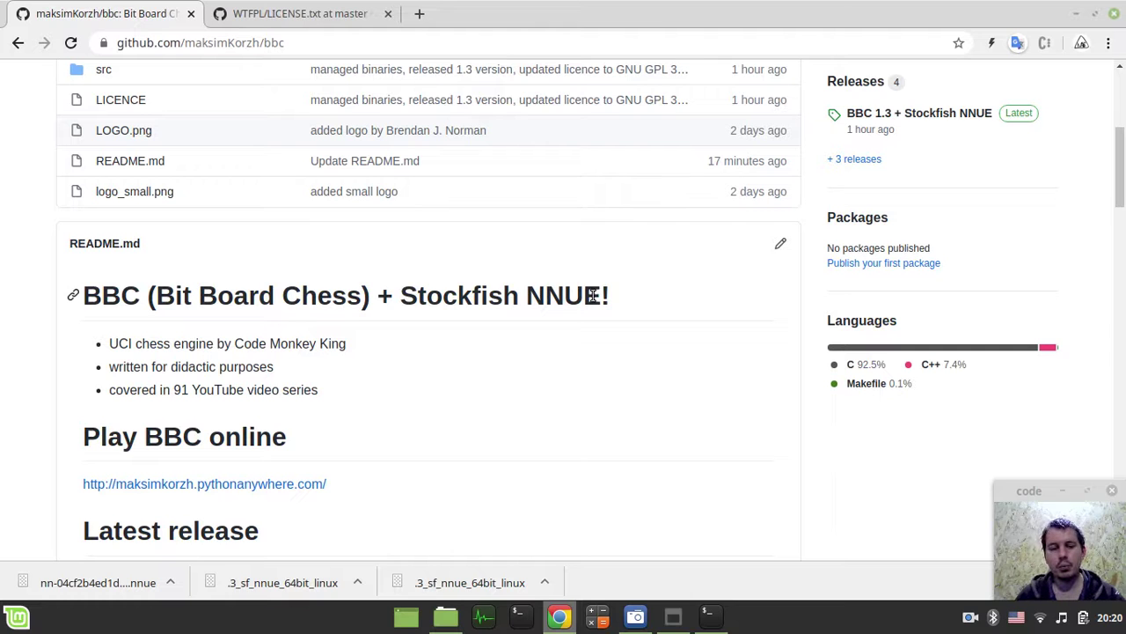
Find the CCRL rating section in the repository README and highlight version 1.1 and the heading's 2096 rating.
scroll(469, 363, down, 4)
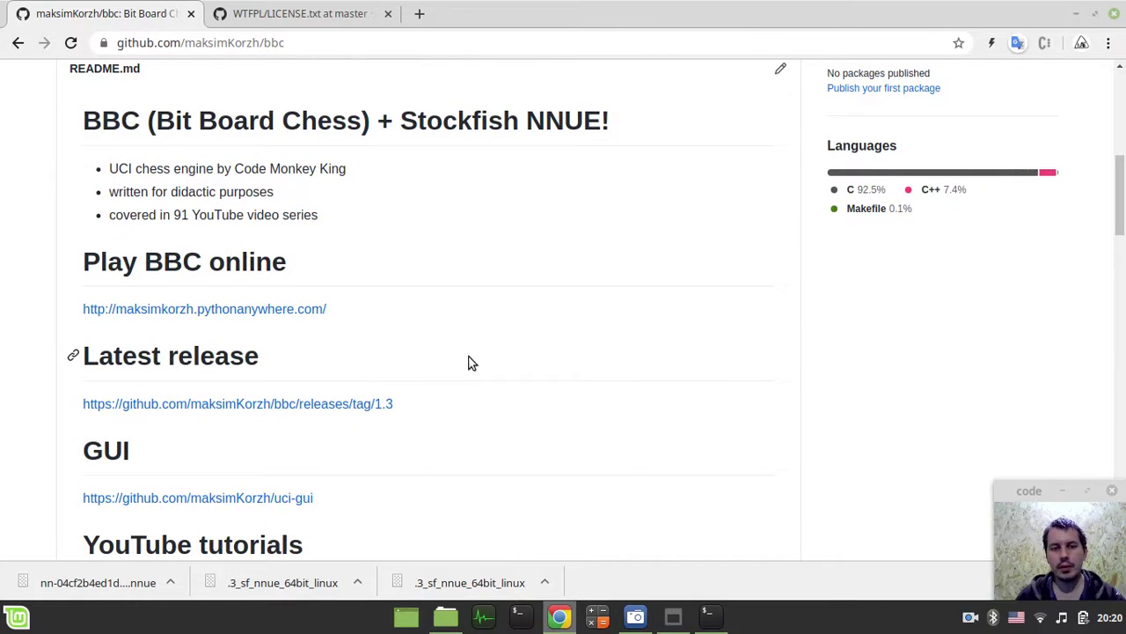
scroll(469, 363, down, 12)
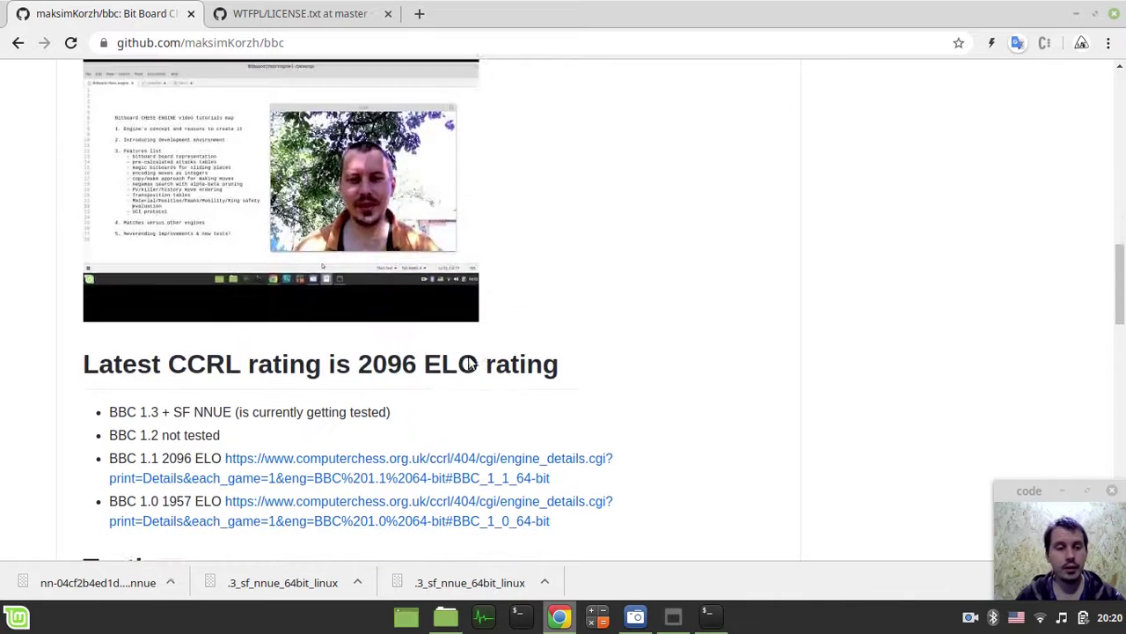
scroll(470, 357, down, 3)
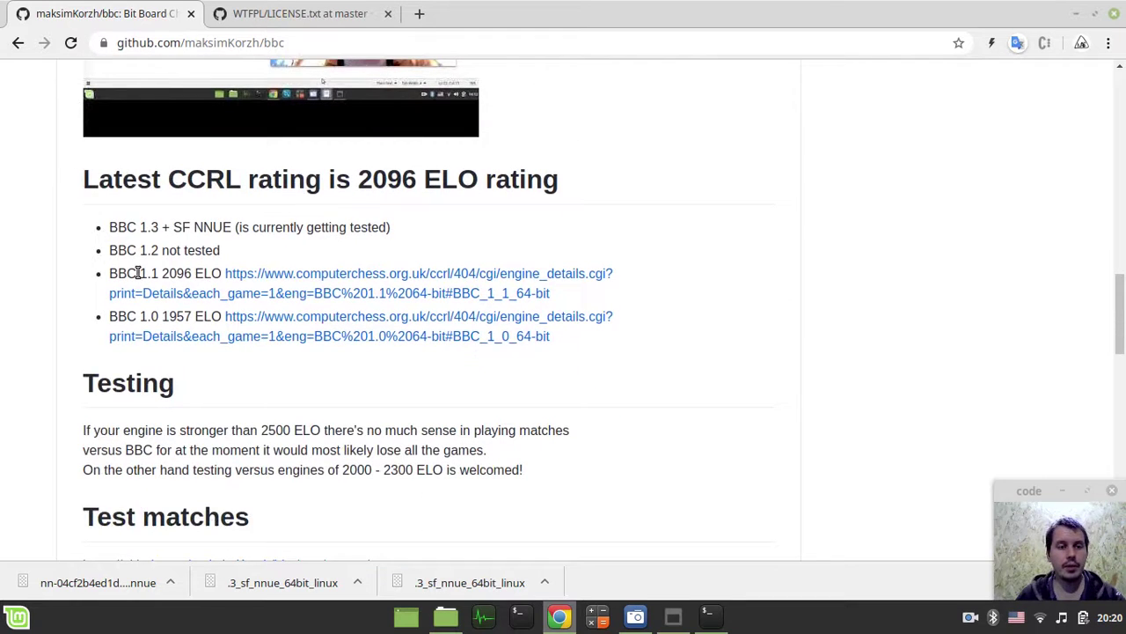
drag(138, 273, 157, 273)
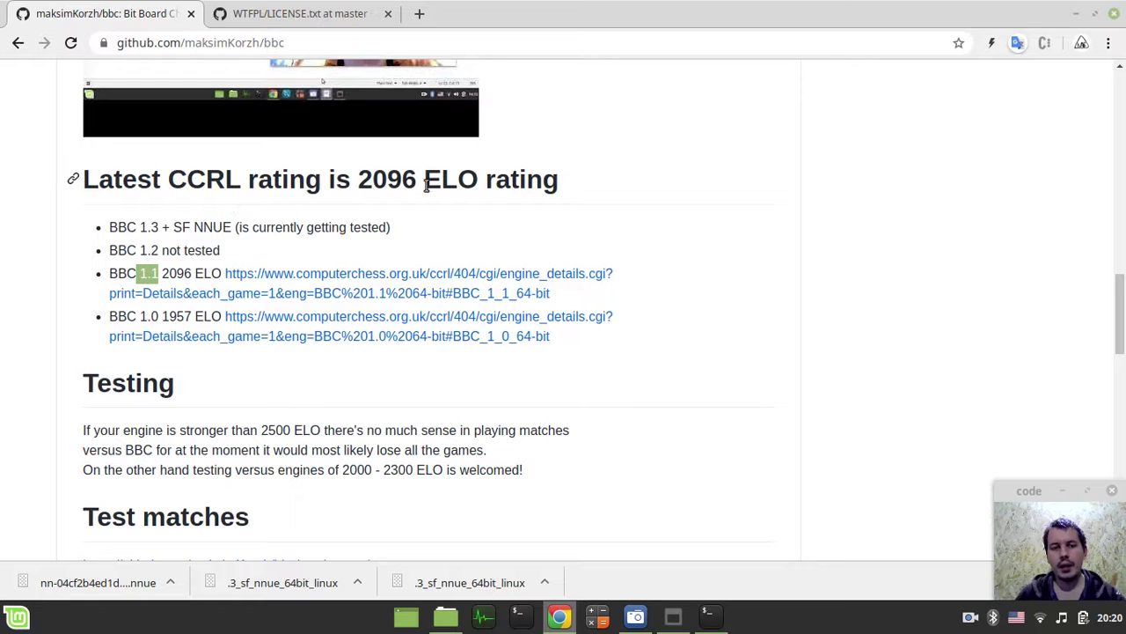
drag(359, 182, 417, 180)
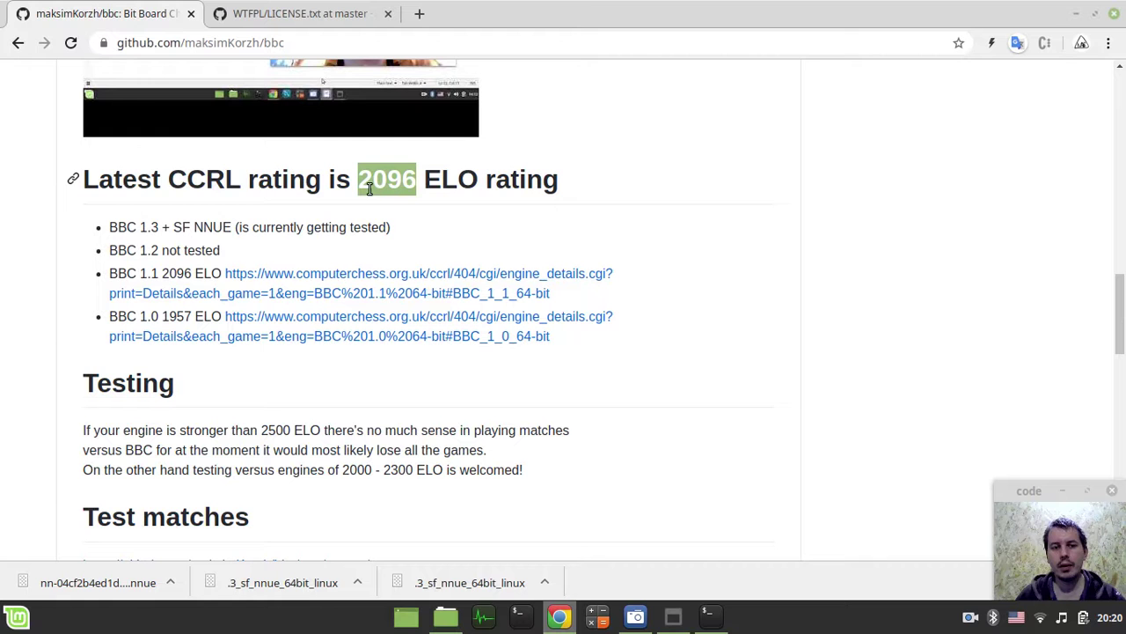
Open the CCRL rating link for BBC 1.1 in a new tab and review its results against each opponent.
right_click(293, 273)
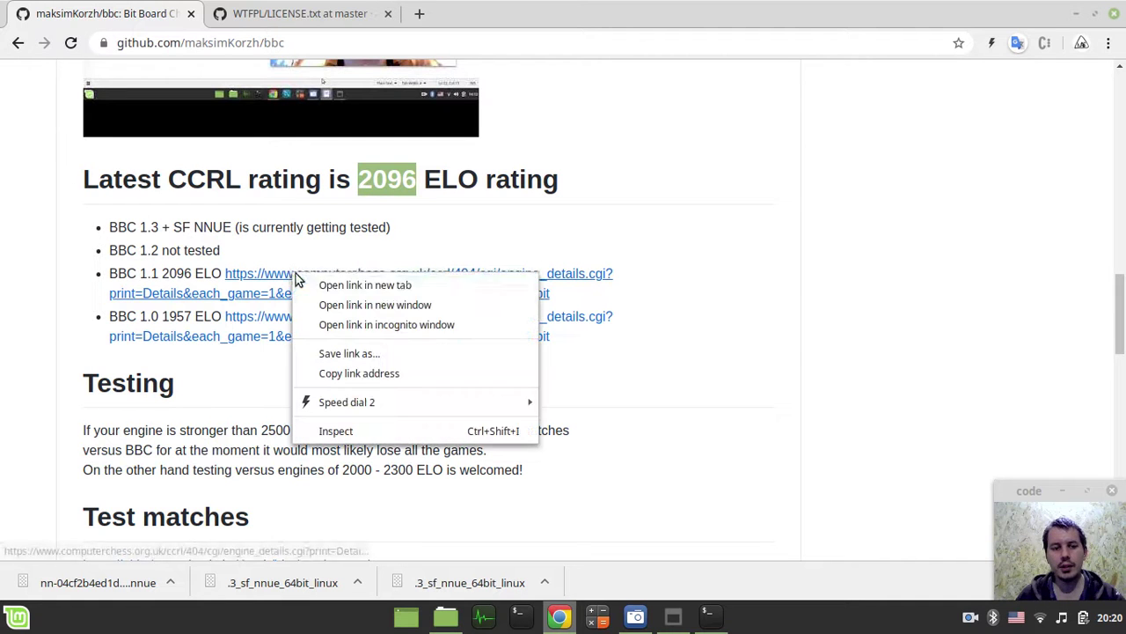
click(352, 284)
click(318, 15)
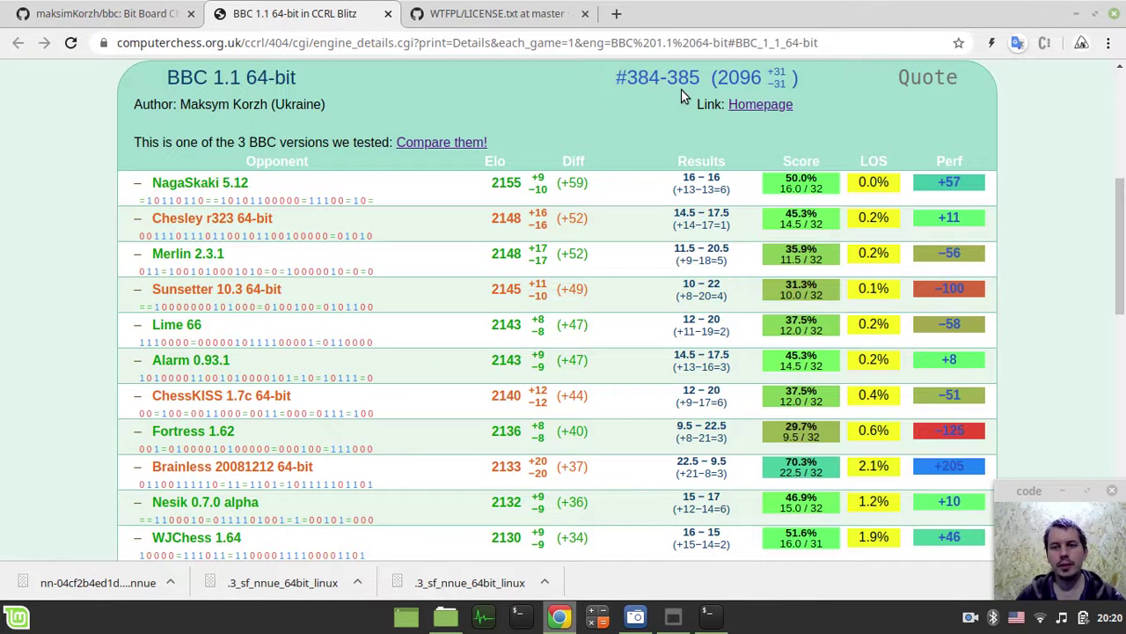
scroll(568, 109, down, 4)
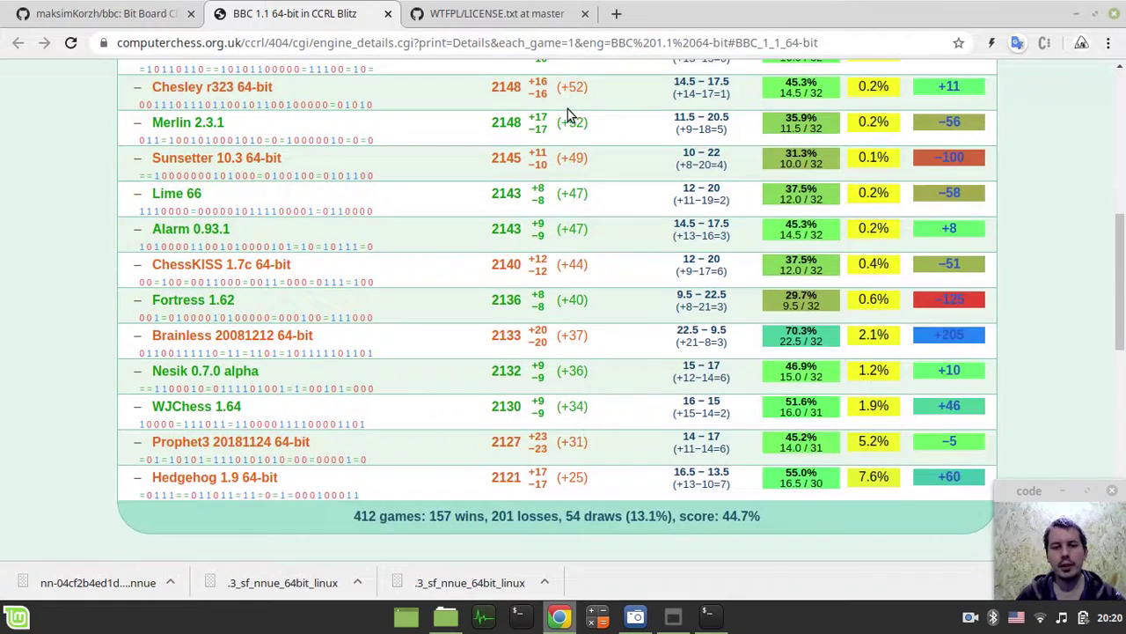
scroll(567, 109, up, 5)
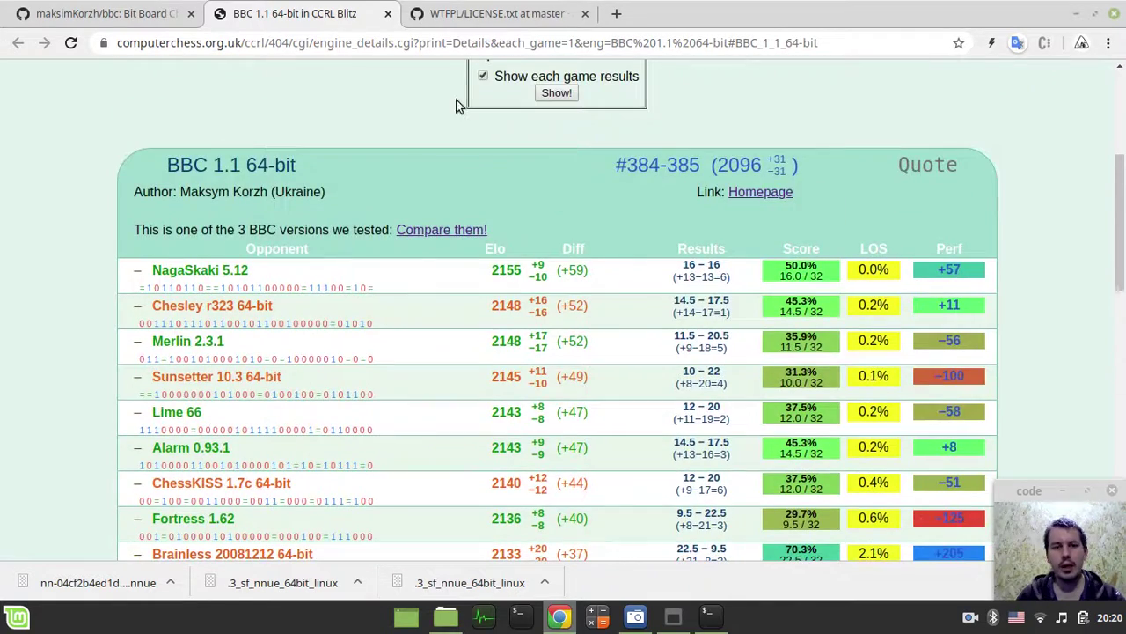
Return to the repository README and highlight the BBC 1.2 version number and its "not tested" note.
click(145, 13)
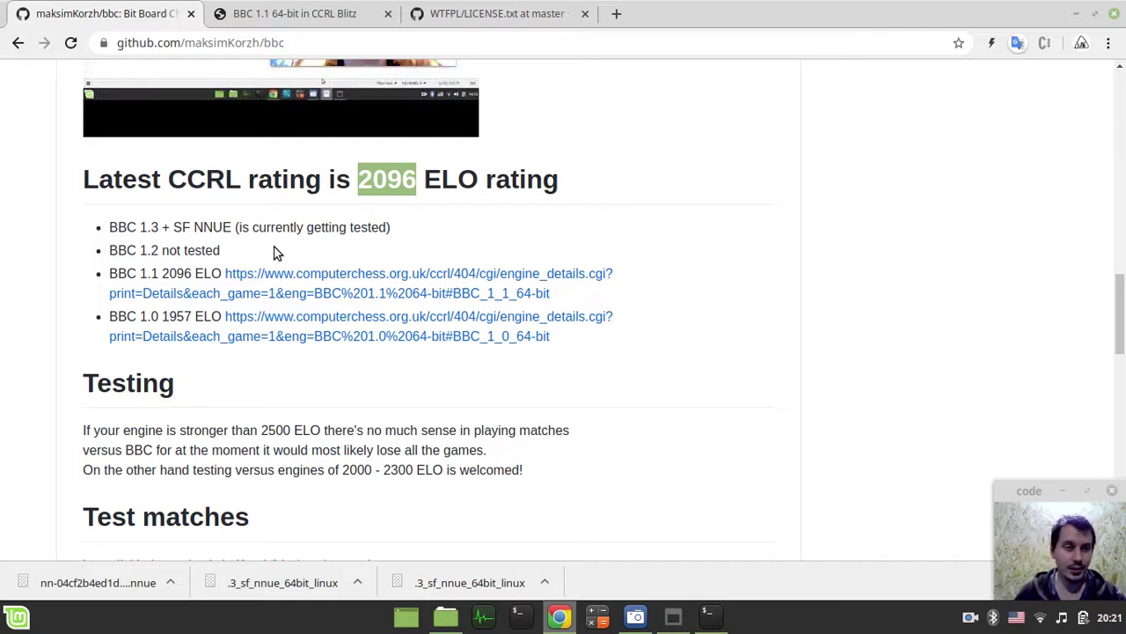
drag(141, 251, 162, 253)
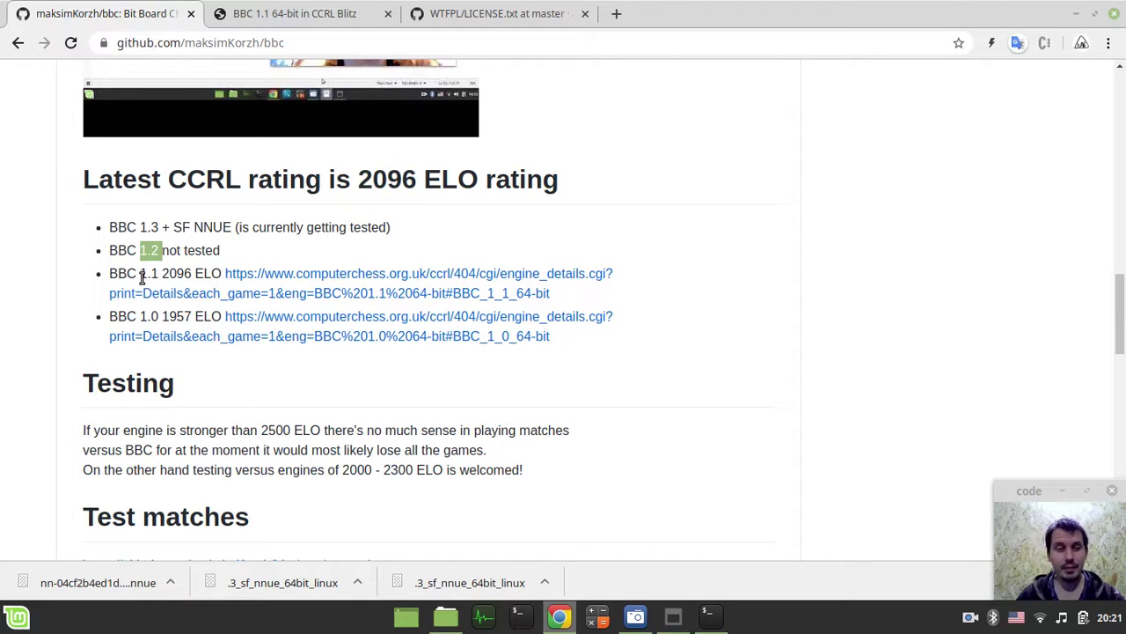
drag(140, 276, 161, 252)
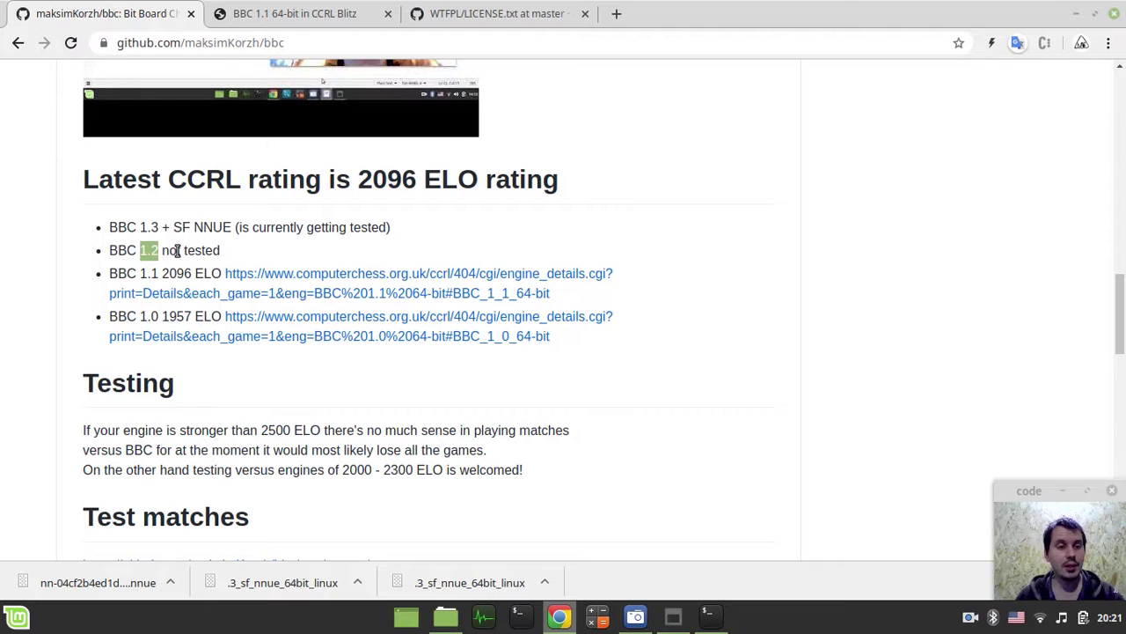
mouse_move(232, 254)
mouse_down()
mouse_move(185, 251)
mouse_move(231, 255)
mouse_up()
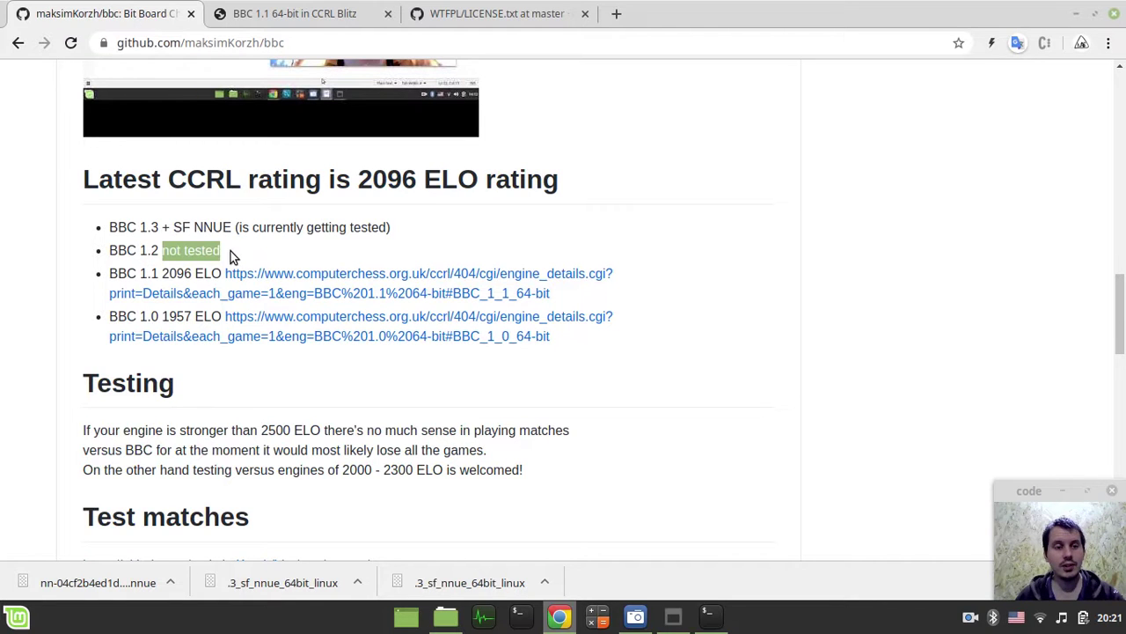
click(231, 252)
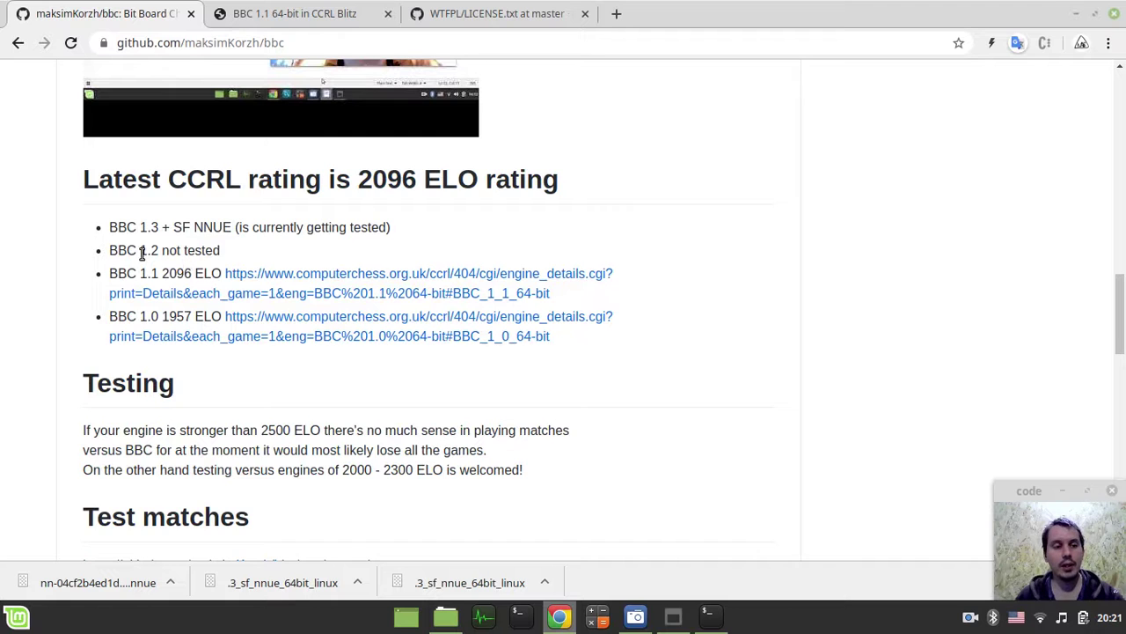
Open the repository's src folder and read through the version notes in its README.
scroll(141, 252, up, 5)
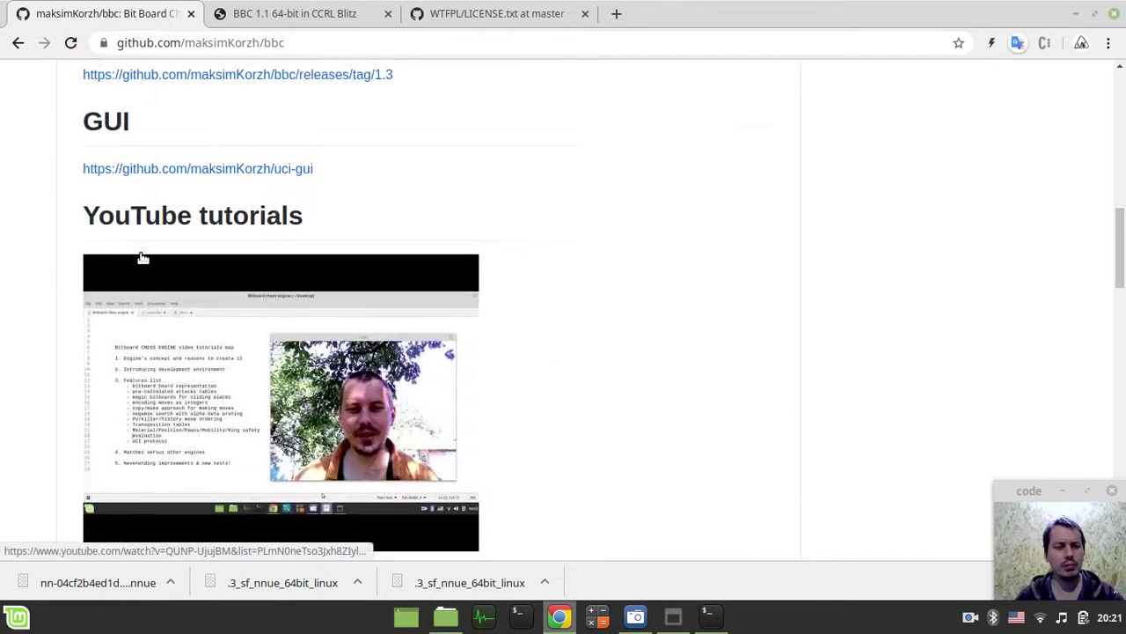
scroll(141, 257, up, 10)
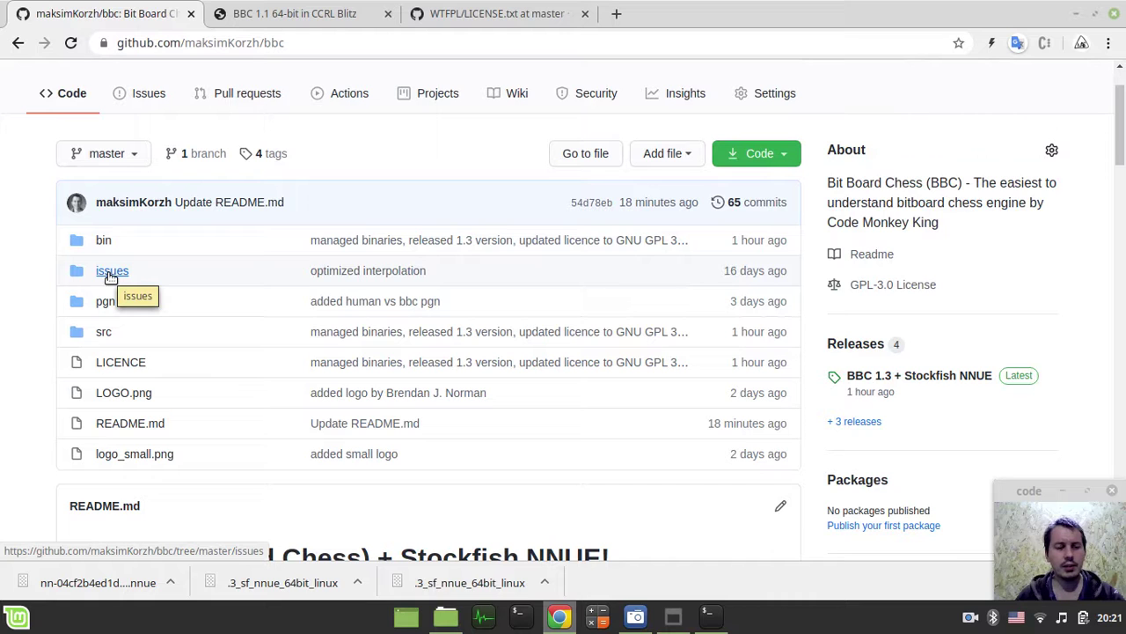
click(108, 336)
scroll(343, 418, down, 5)
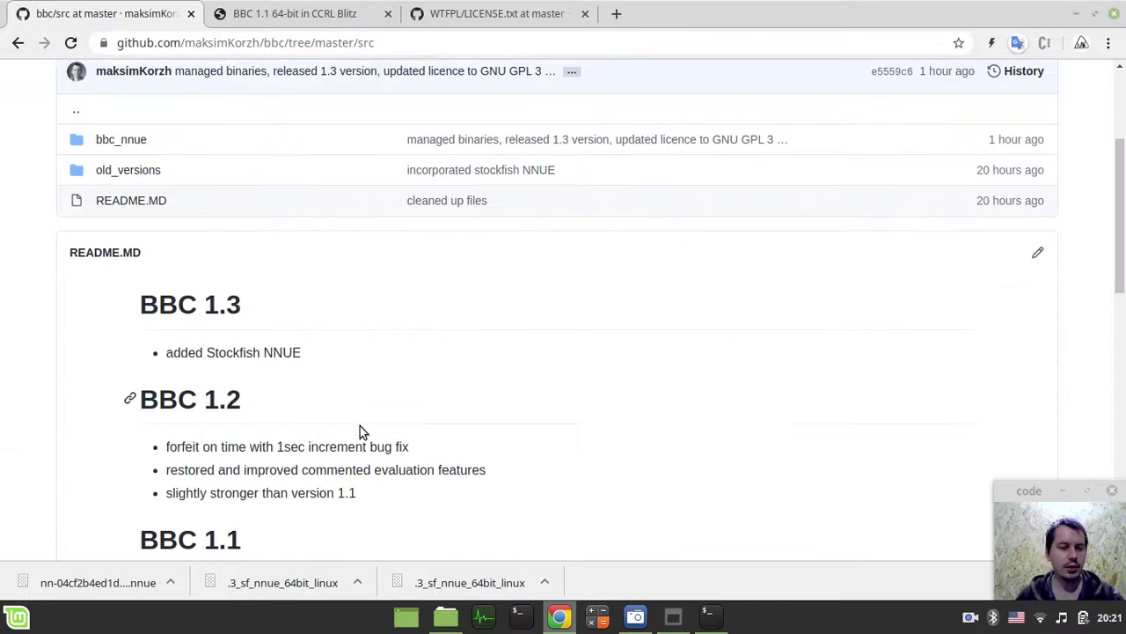
scroll(358, 429, down, 4)
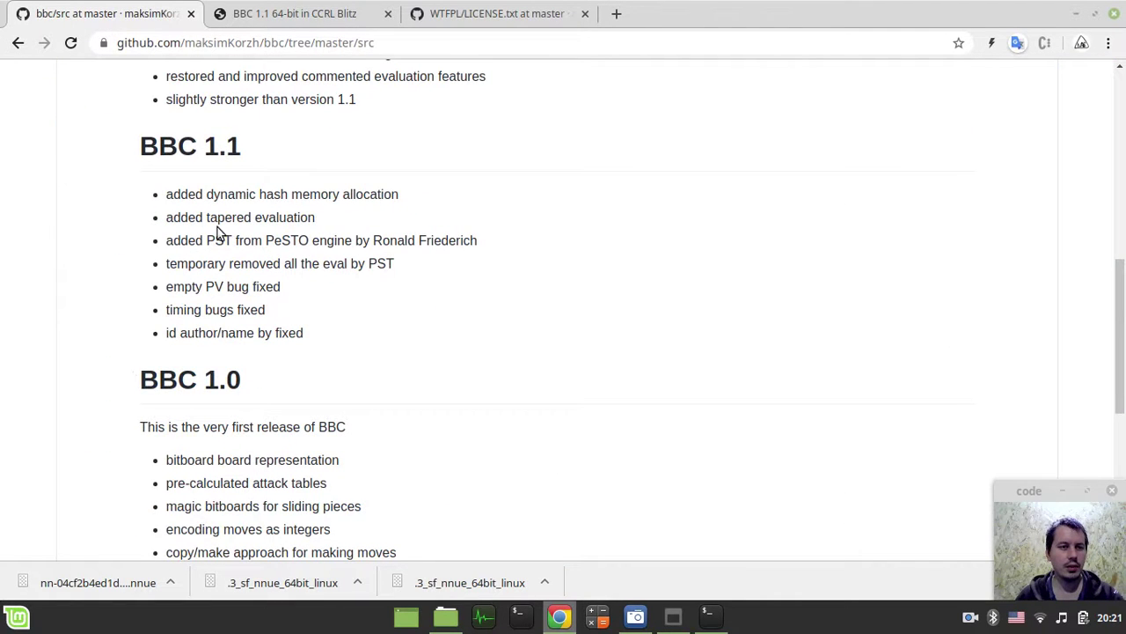
scroll(220, 234, up, 3)
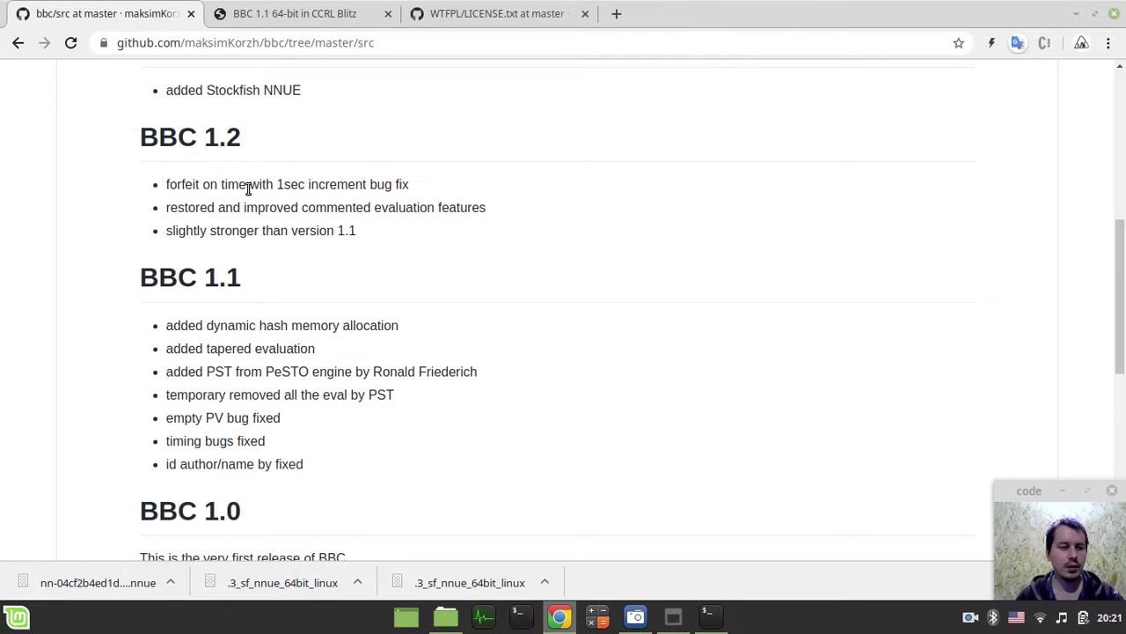
scroll(264, 238, down, 5)
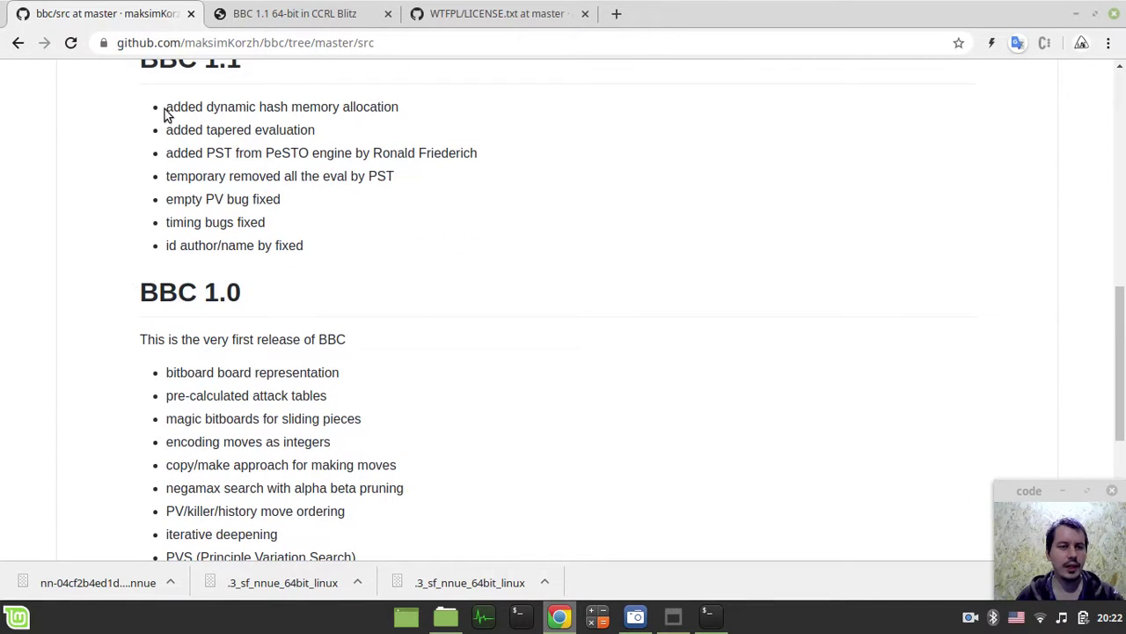
Highlight the dynamic hash memory allocation entry and examine the BBC 1.1 section of the version notes.
drag(166, 107, 417, 115)
scroll(457, 167, up, 3)
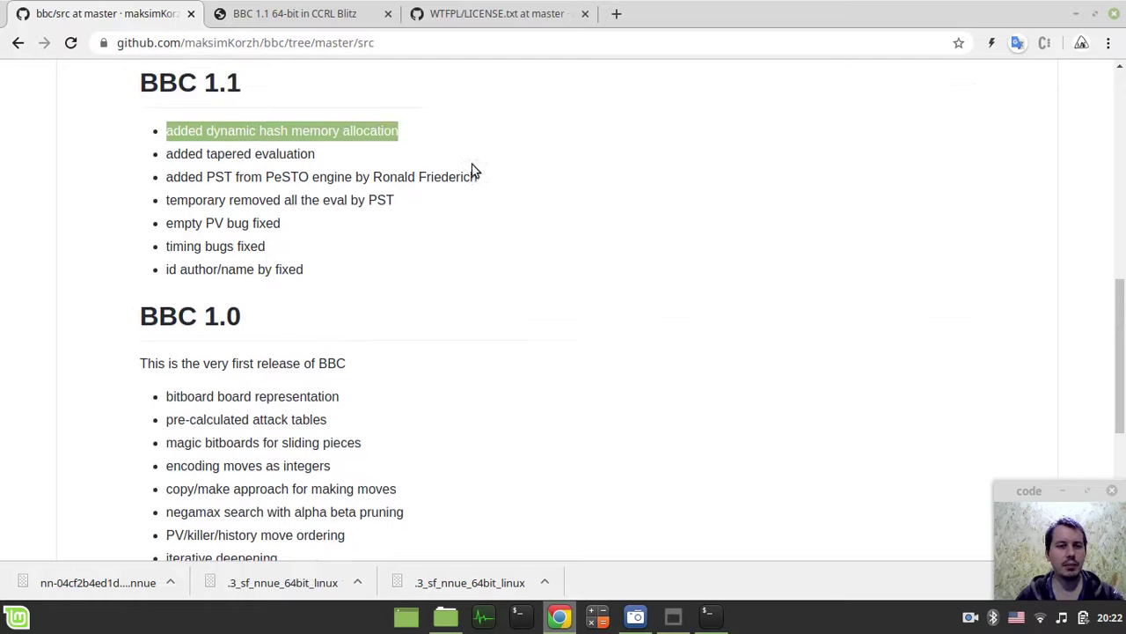
scroll(264, 264, up, 4)
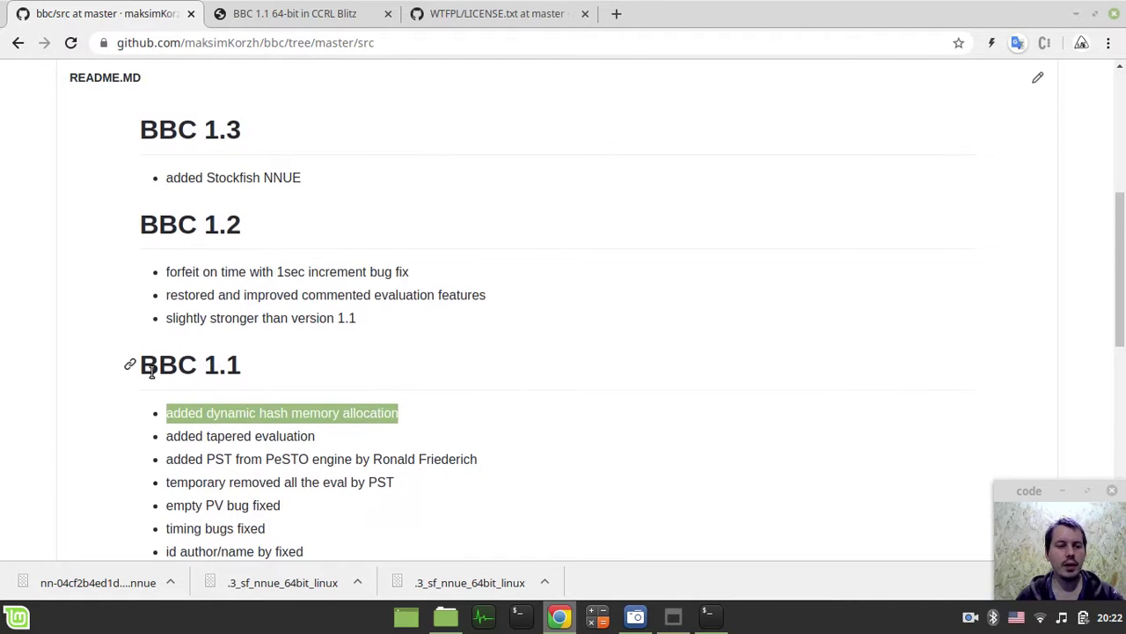
drag(147, 365, 417, 448)
click(417, 448)
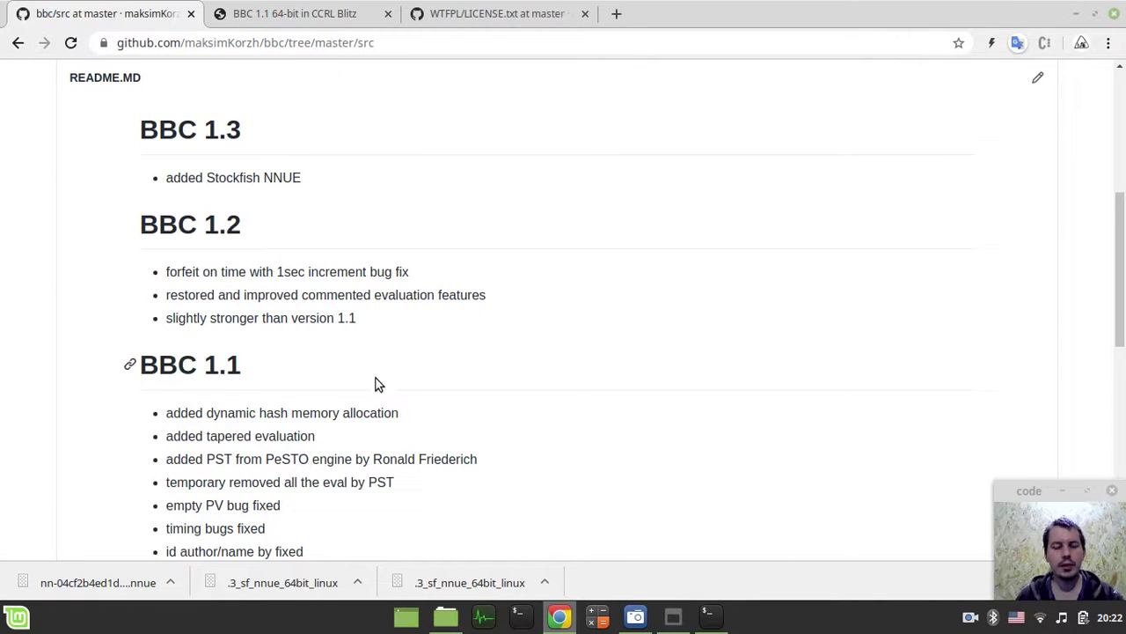
Highlight the BBC 1.2 entries on the time forfeit fix, restored evaluation features and strength, and compare them with BBC 1.1.
scroll(378, 382, up, 2)
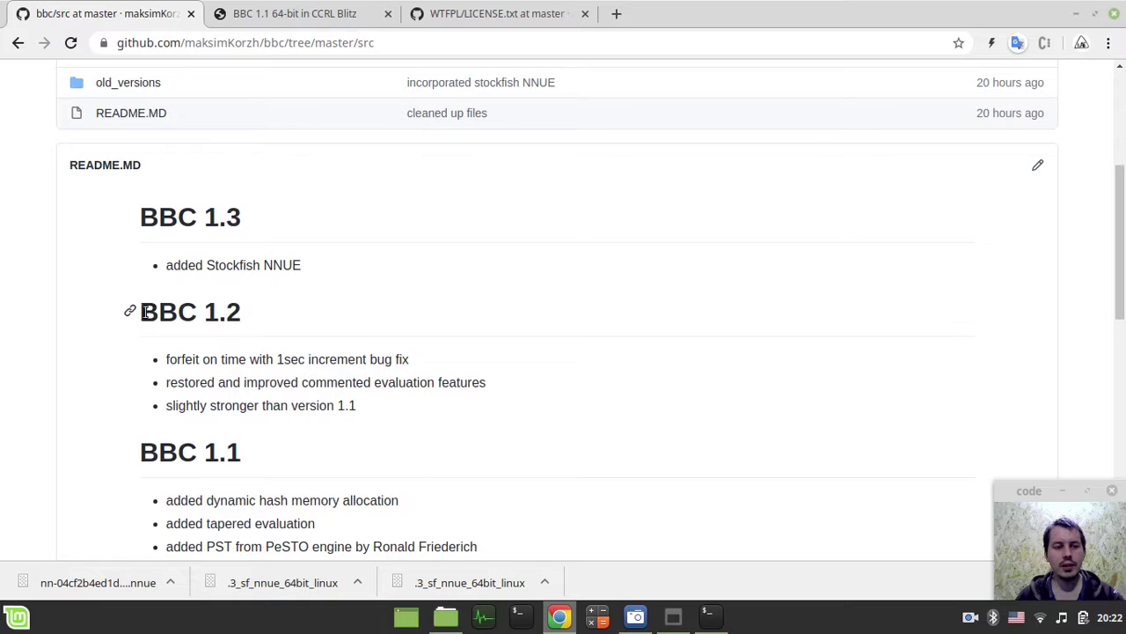
drag(145, 312, 272, 317)
click(251, 363)
drag(166, 359, 420, 360)
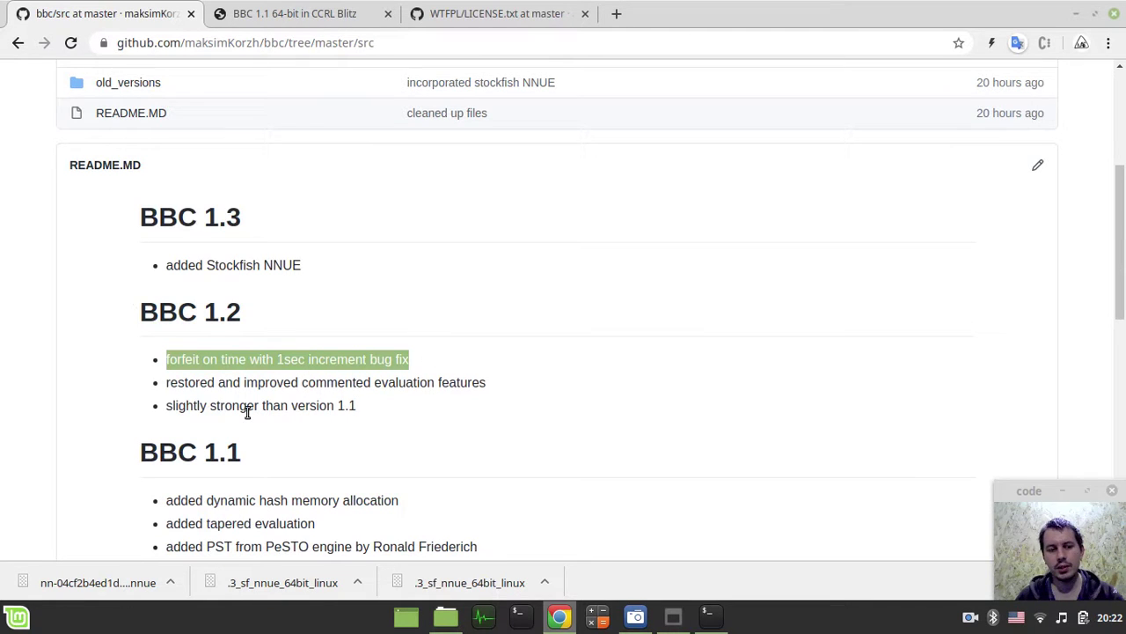
drag(168, 382, 385, 407)
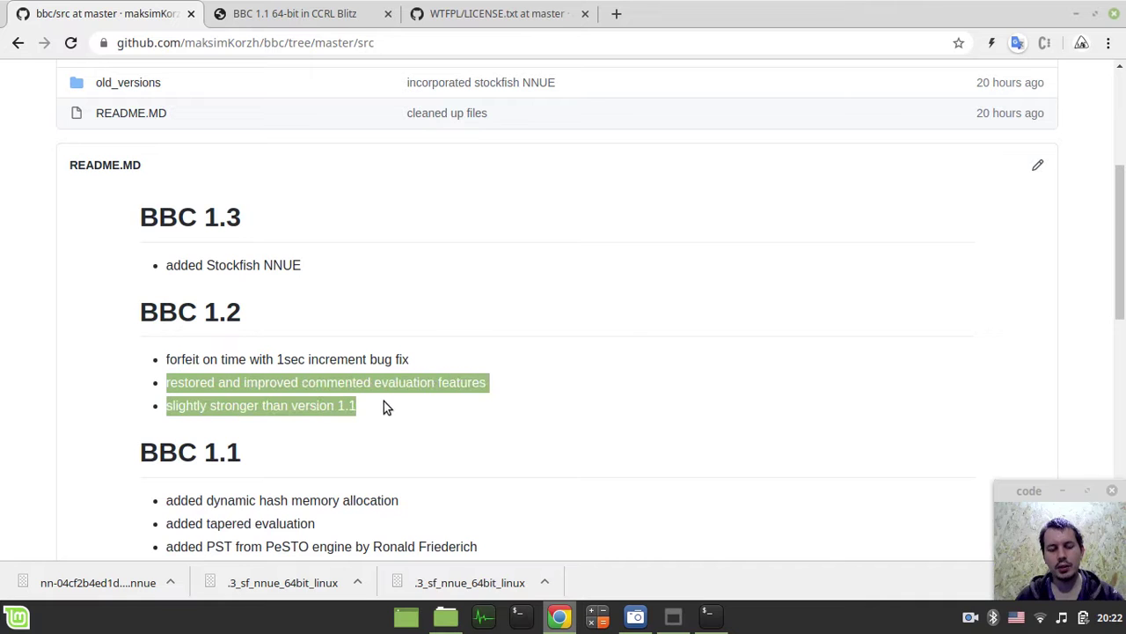
scroll(369, 412, up, 2)
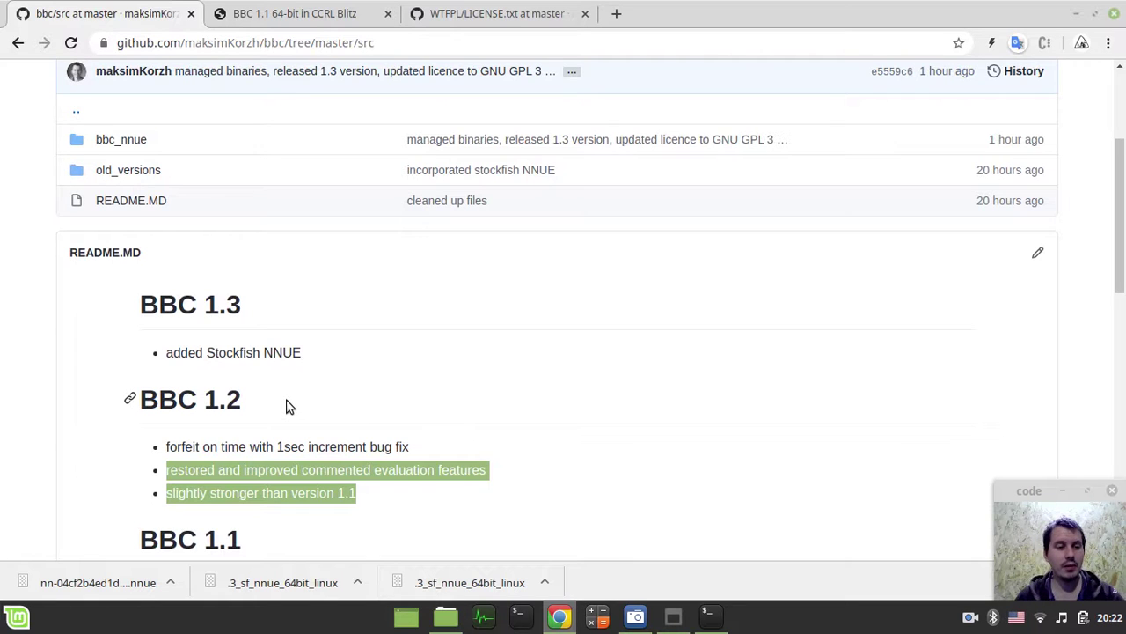
scroll(286, 406, down, 5)
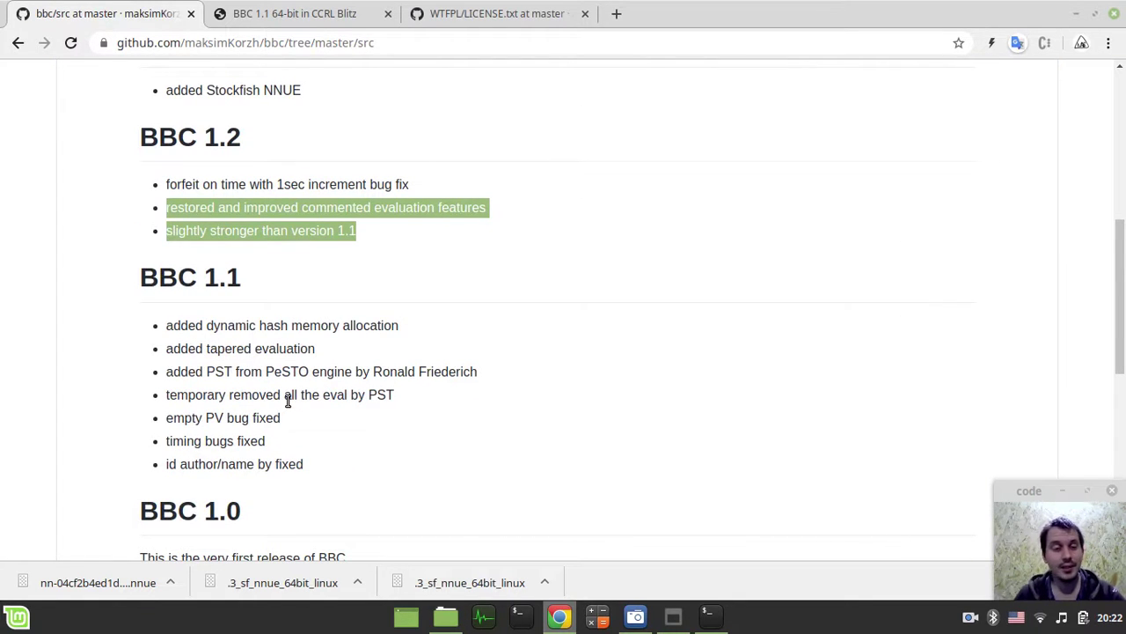
scroll(287, 401, up, 3)
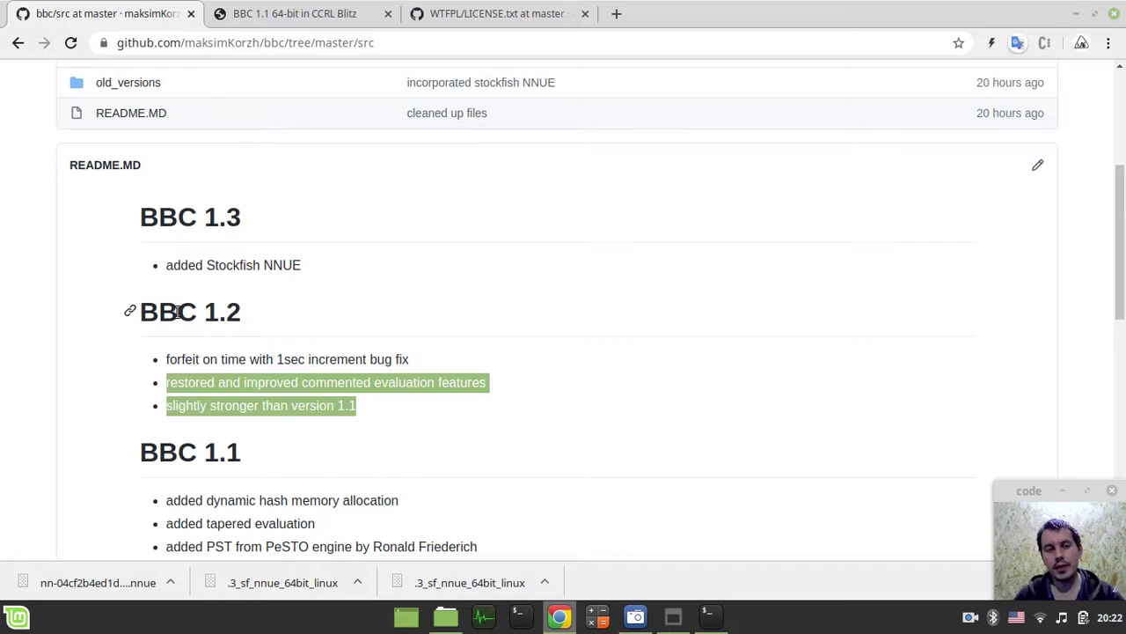
Go back to the repository root and open the LICENCE file to review its terms.
scroll(344, 343, up, 2)
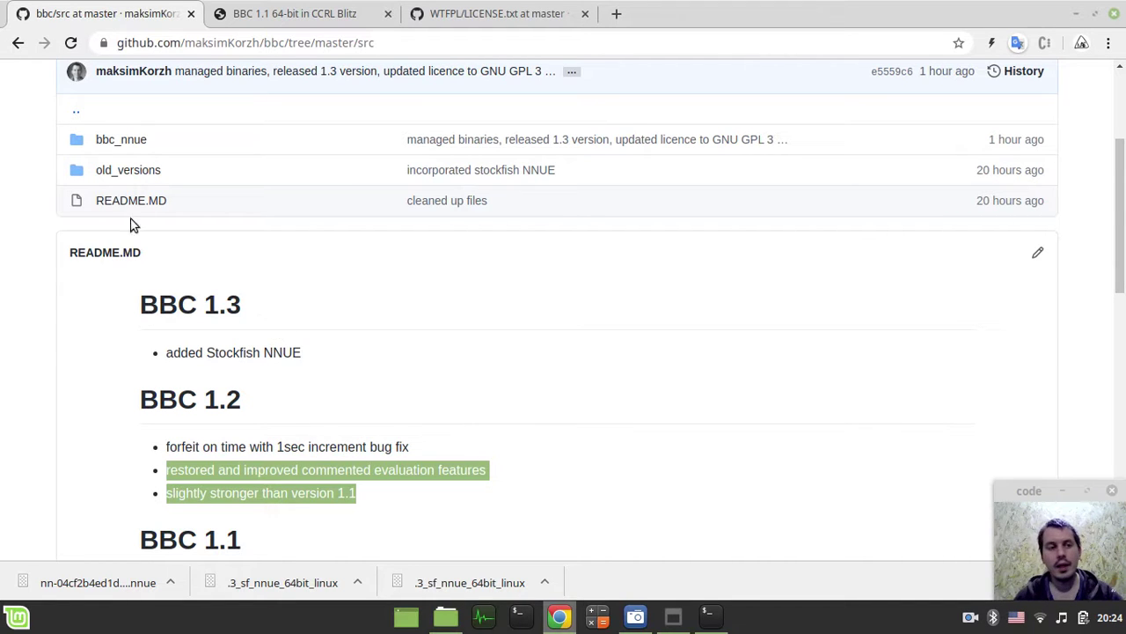
click(77, 115)
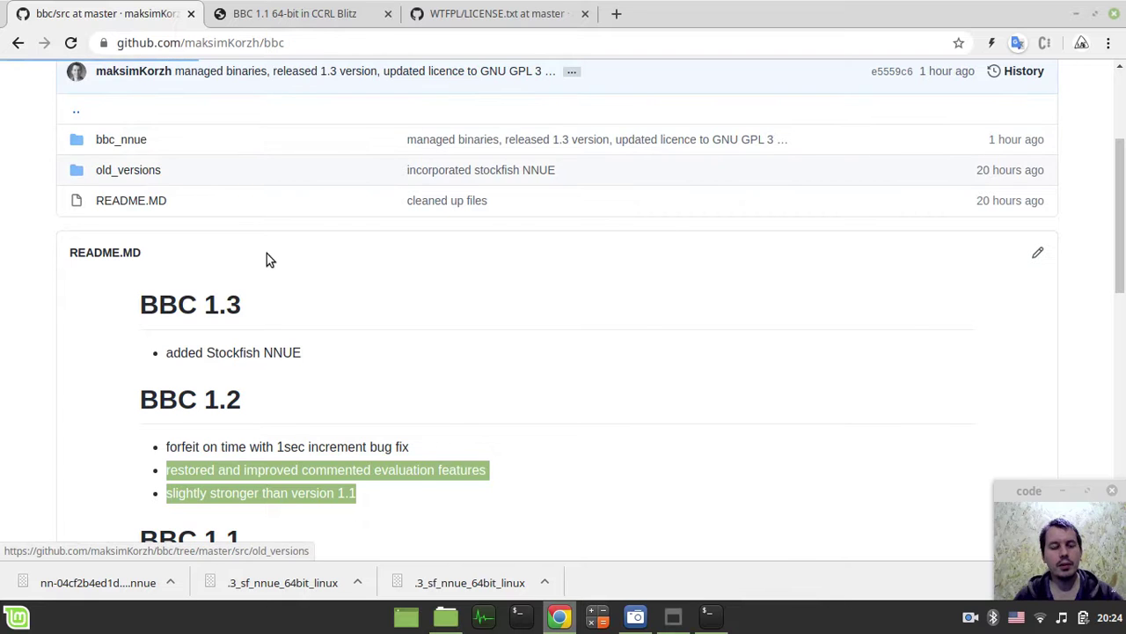
scroll(383, 350, down, 5)
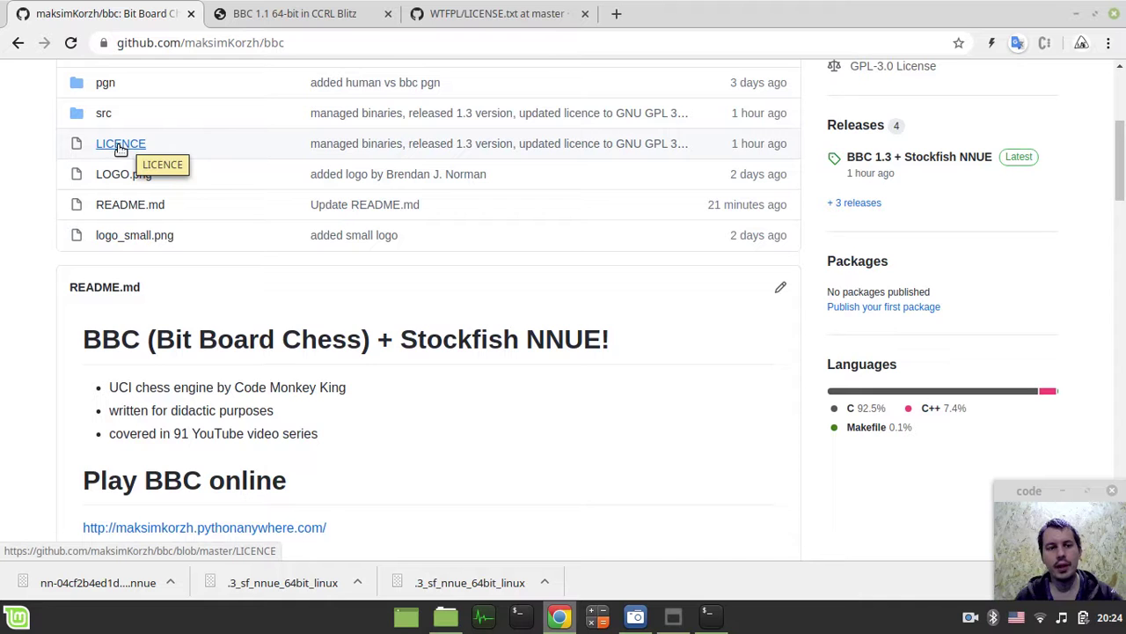
click(120, 145)
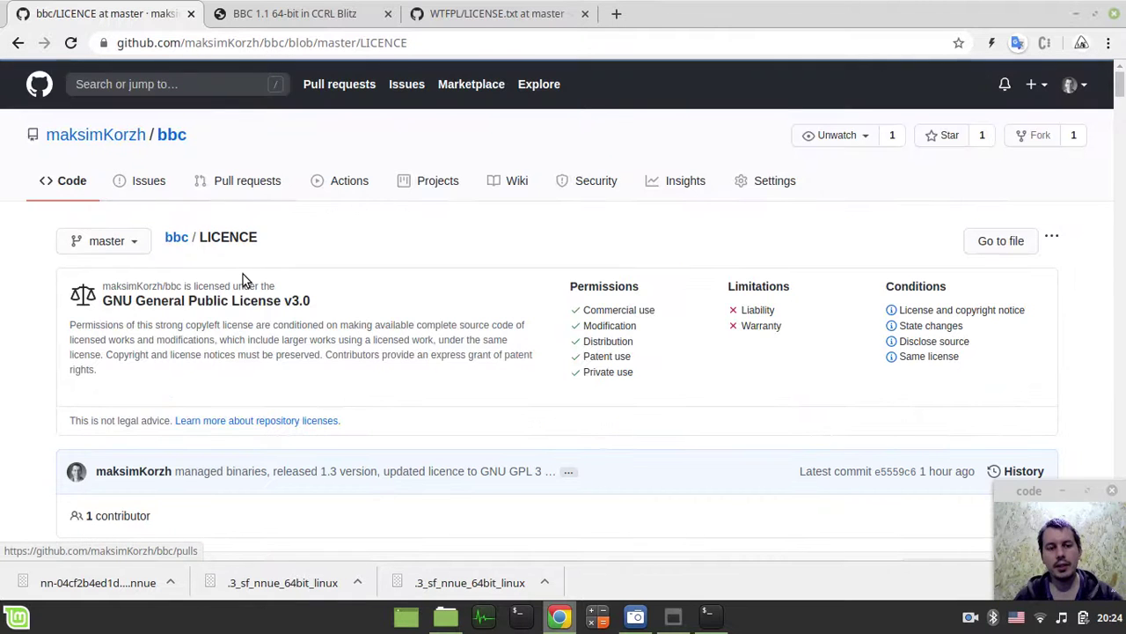
scroll(239, 336, down, 3)
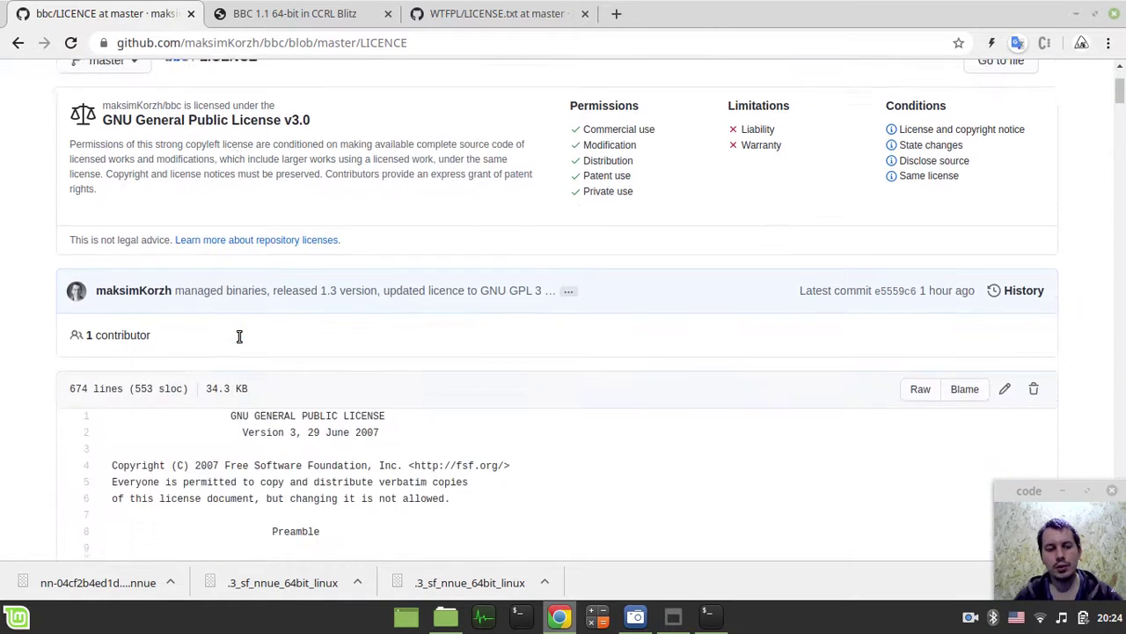
scroll(238, 336, down, 3)
scroll(239, 336, up, 6)
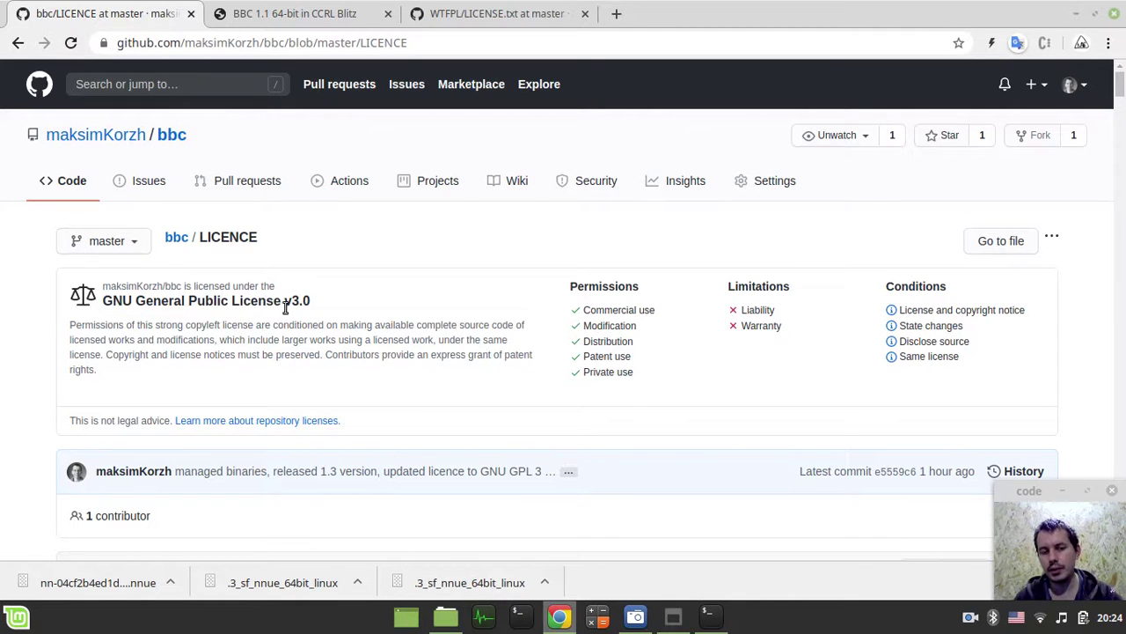
Finish reviewing the LICENCE page and open bbc_1.2.c from the repository's src/old_versions folder.
scroll(324, 303, down, 5)
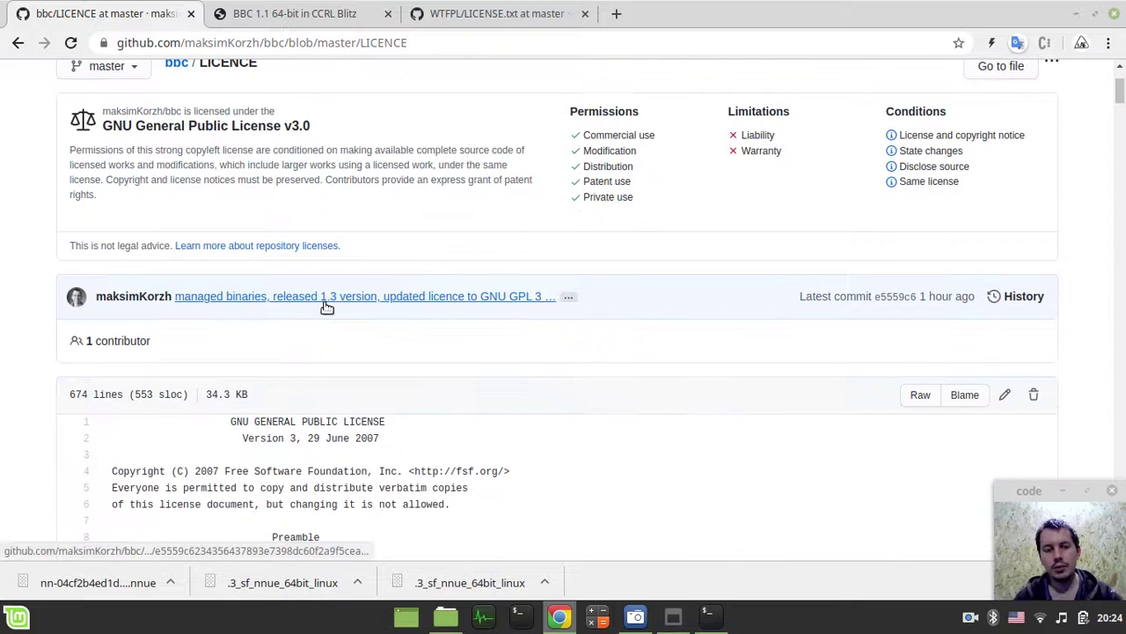
scroll(325, 305, up, 5)
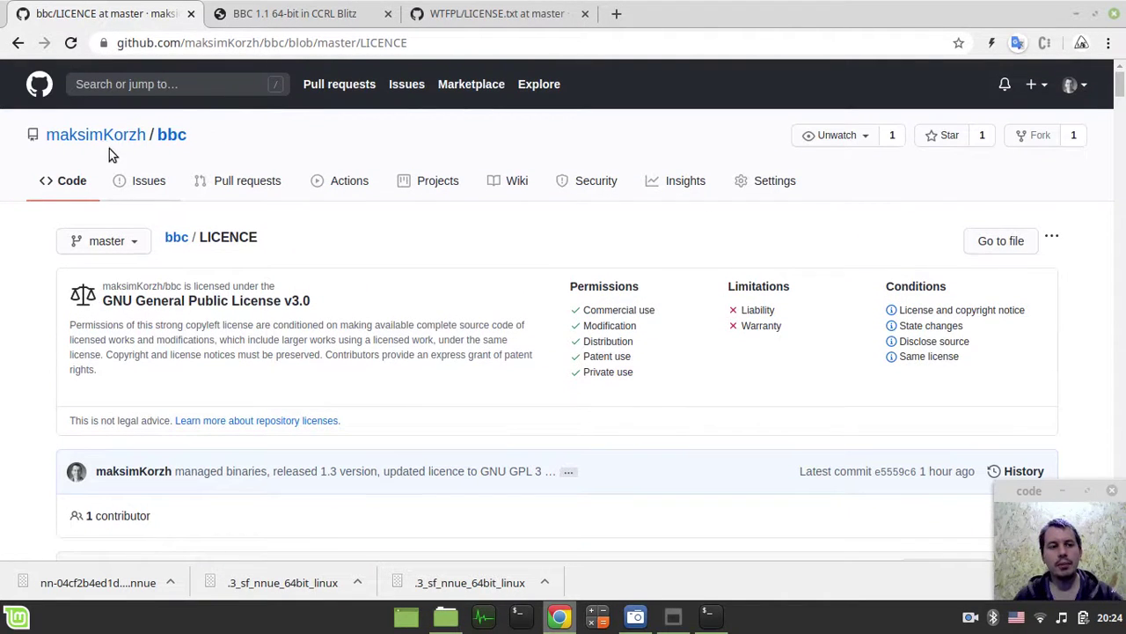
click(174, 137)
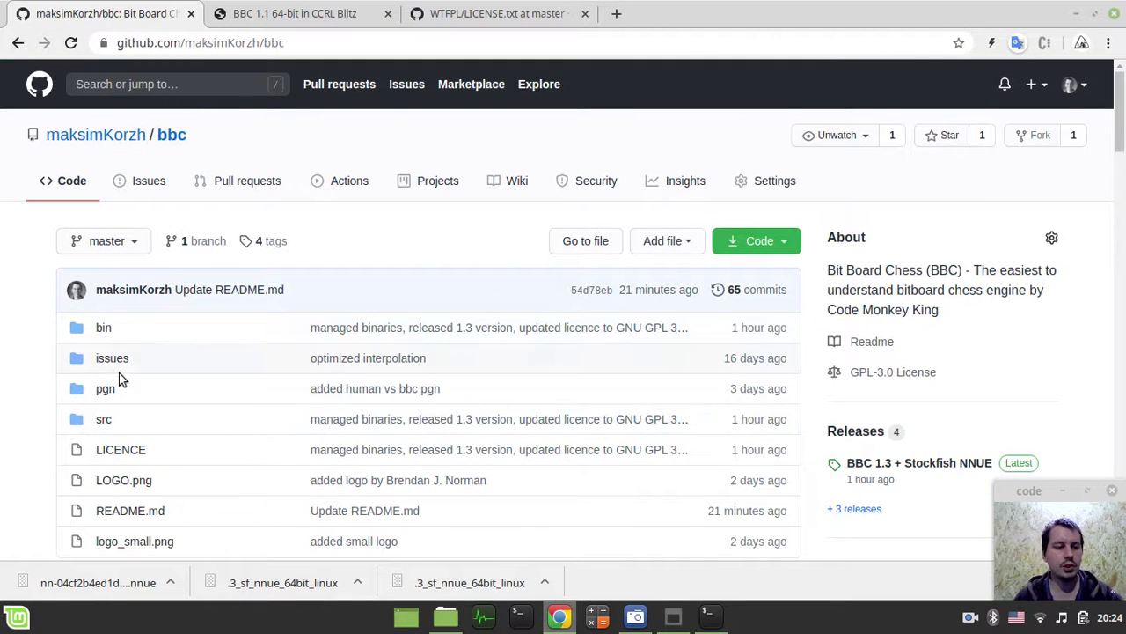
click(104, 419)
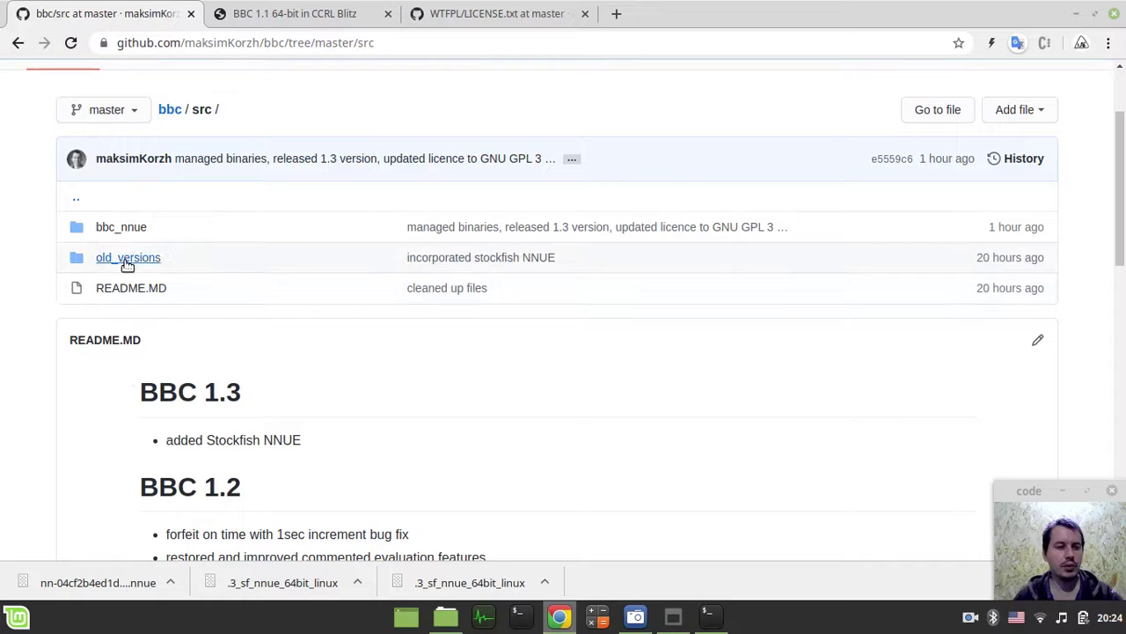
click(128, 257)
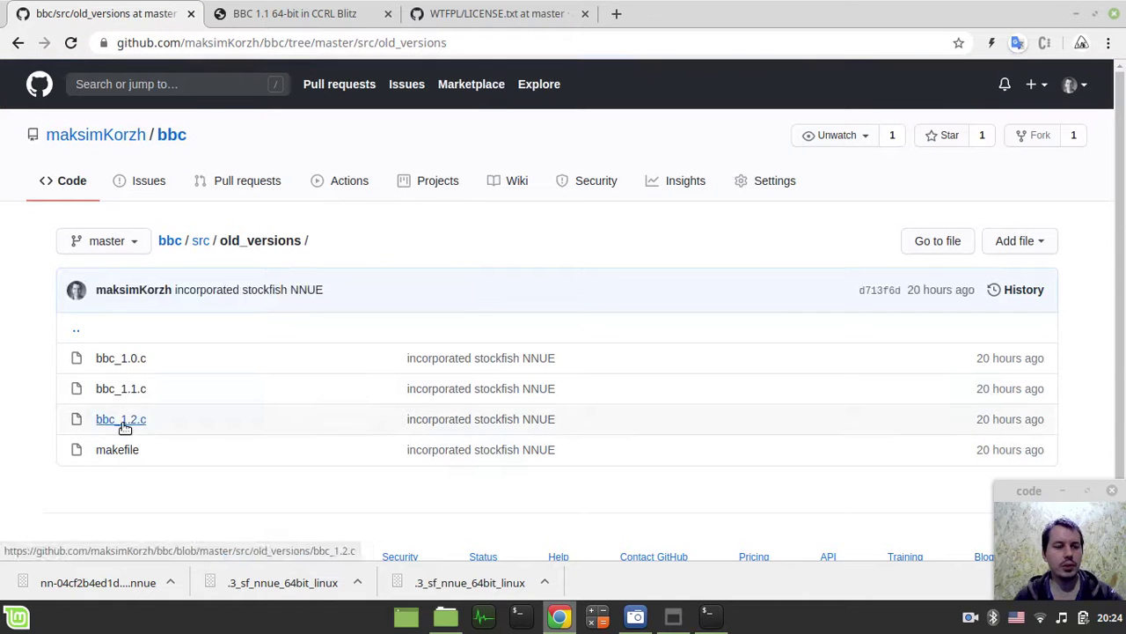
click(136, 422)
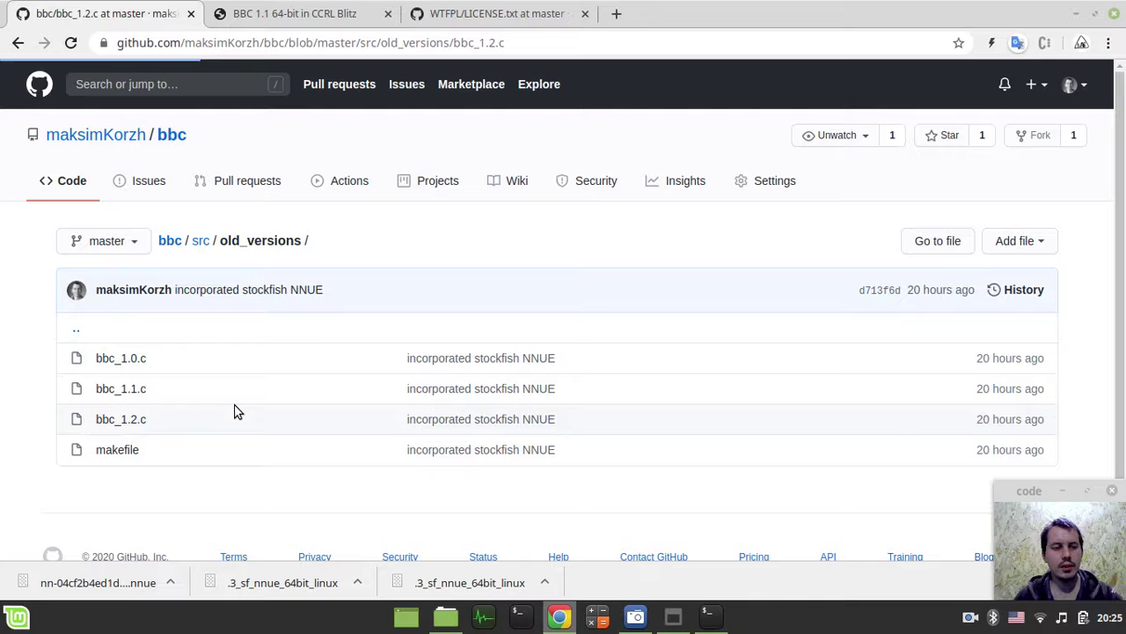
Read the header comments of bbc_1.2.c and highlight the "DO WHAT THE FUCK YOU WANT TO PUBLIC LICENSE" title.
scroll(222, 405, down, 5)
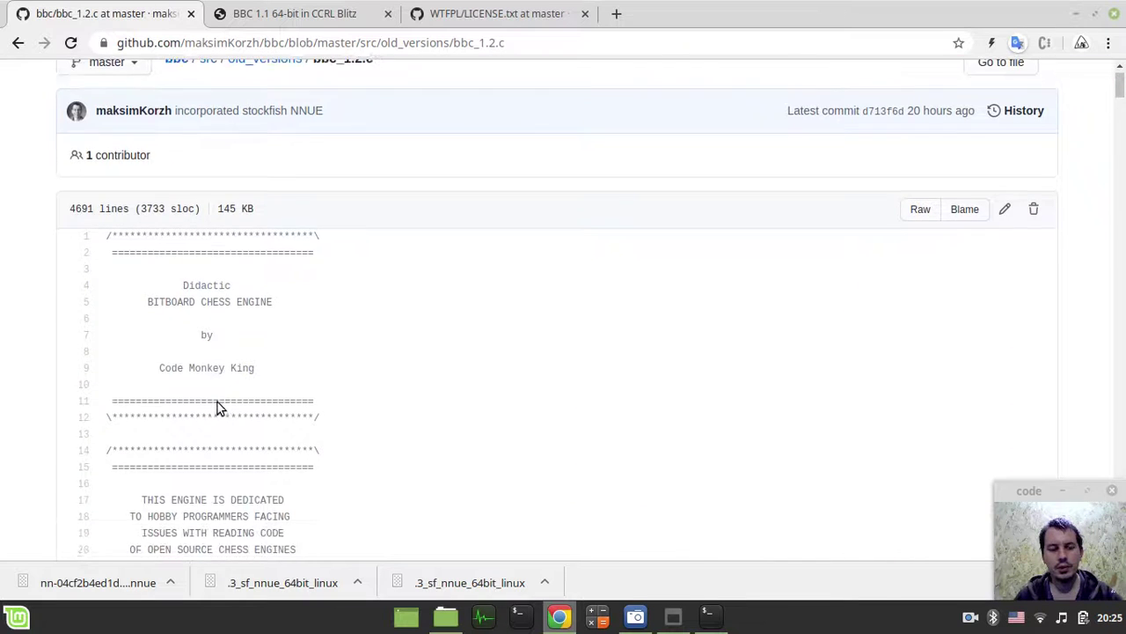
scroll(217, 405, down, 7)
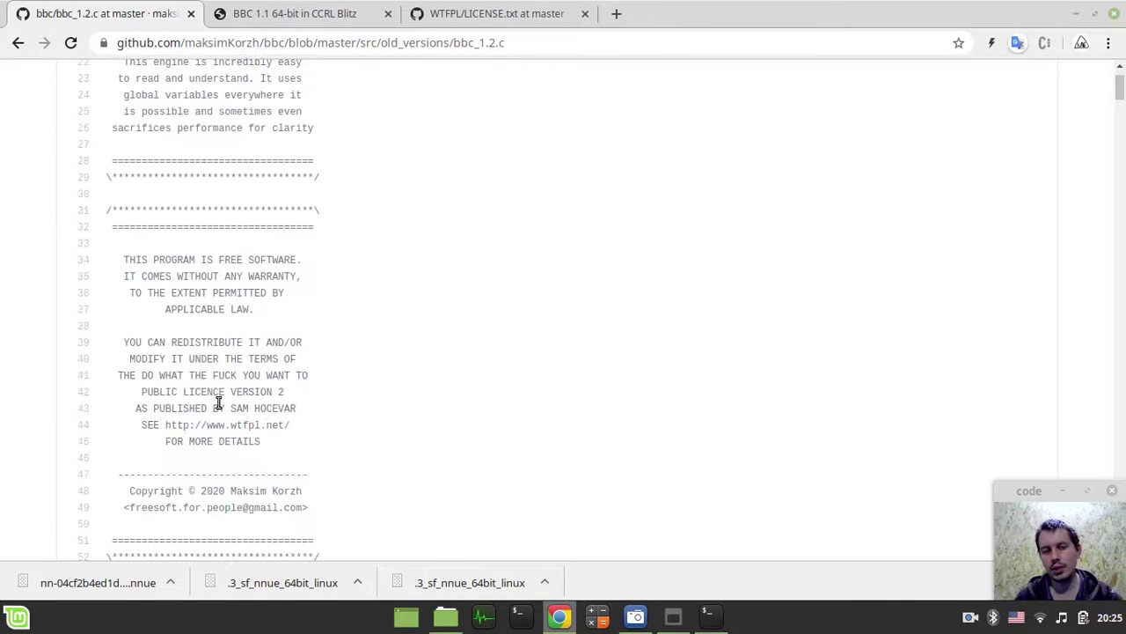
scroll(217, 403, down, 5)
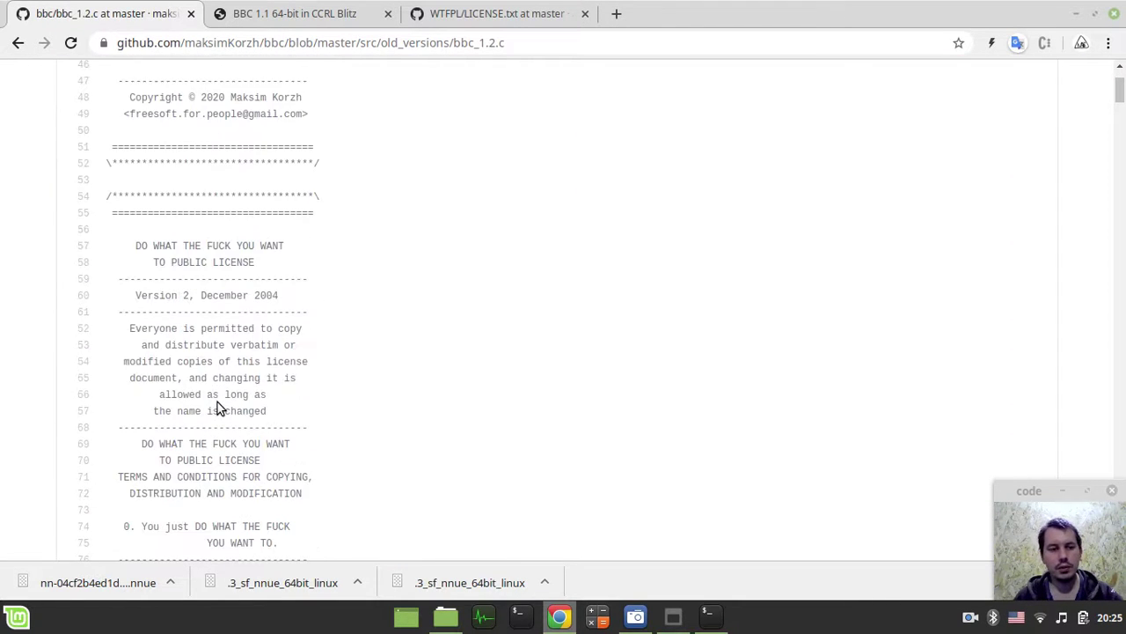
drag(137, 245, 280, 273)
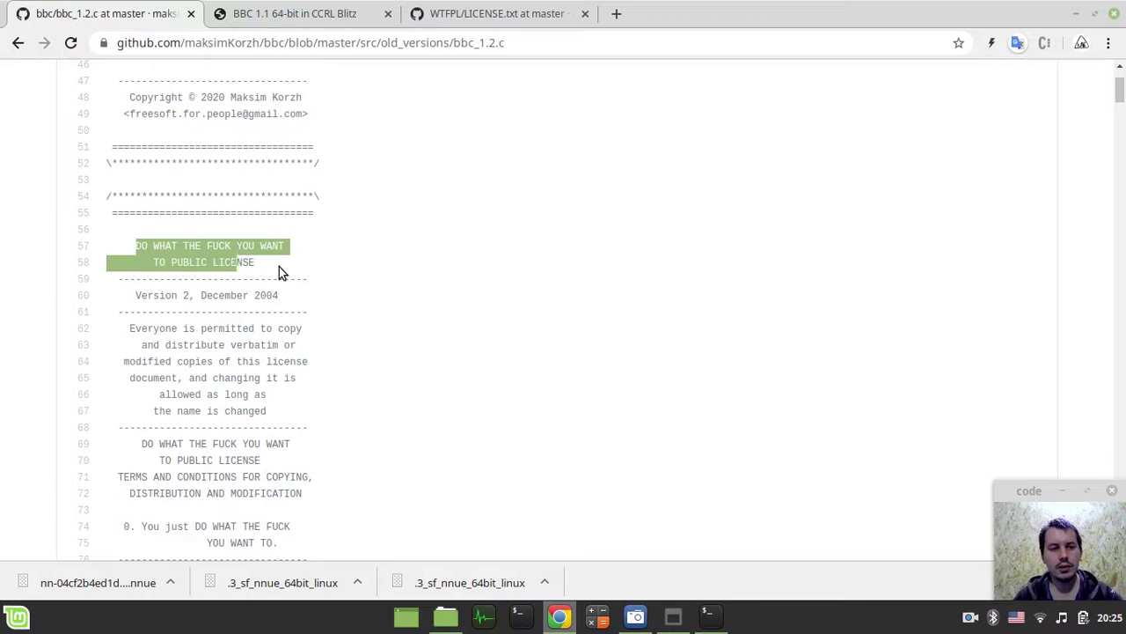
click(215, 281)
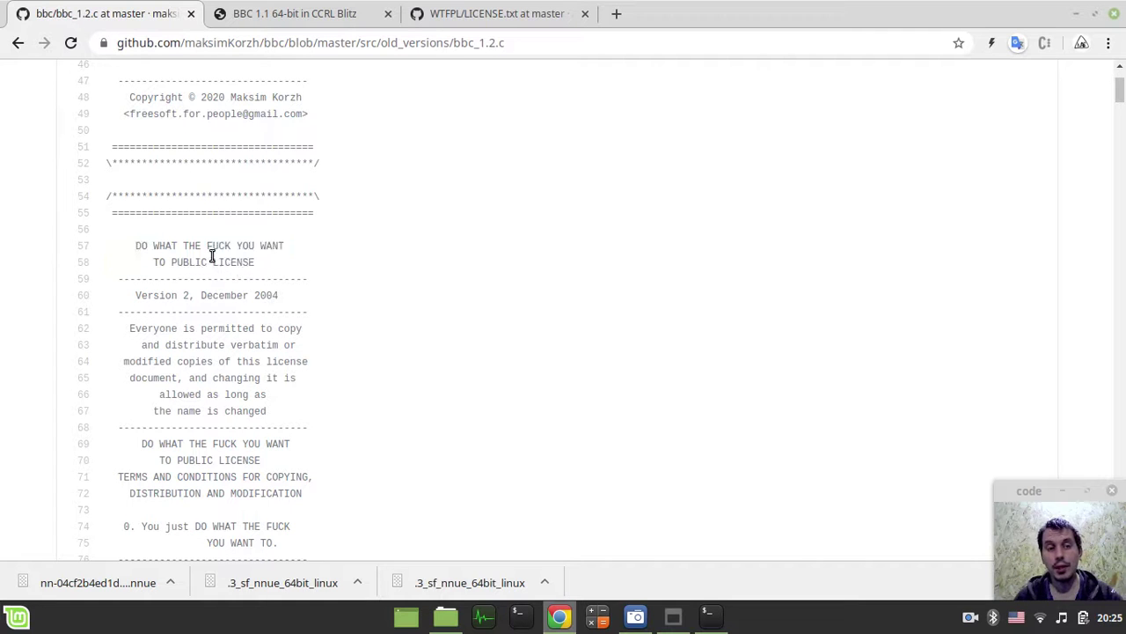
Show the WTFPL repository's LICENSE.txt page and highlight the licence name, its description and the permissions list.
click(480, 13)
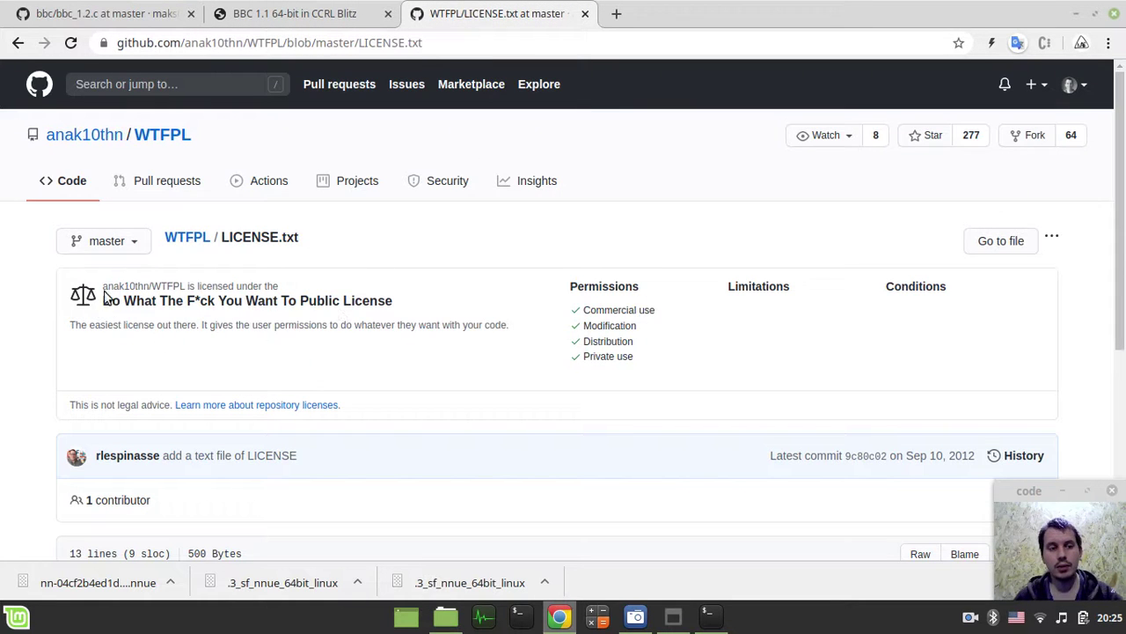
drag(101, 285, 454, 308)
click(454, 308)
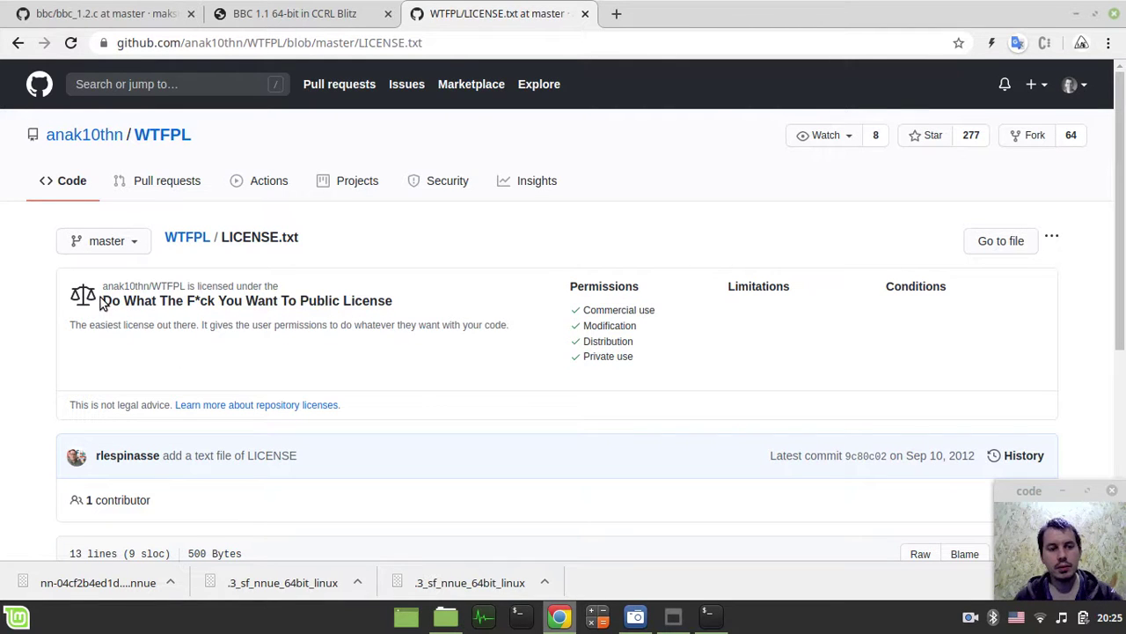
drag(102, 300, 524, 329)
click(524, 329)
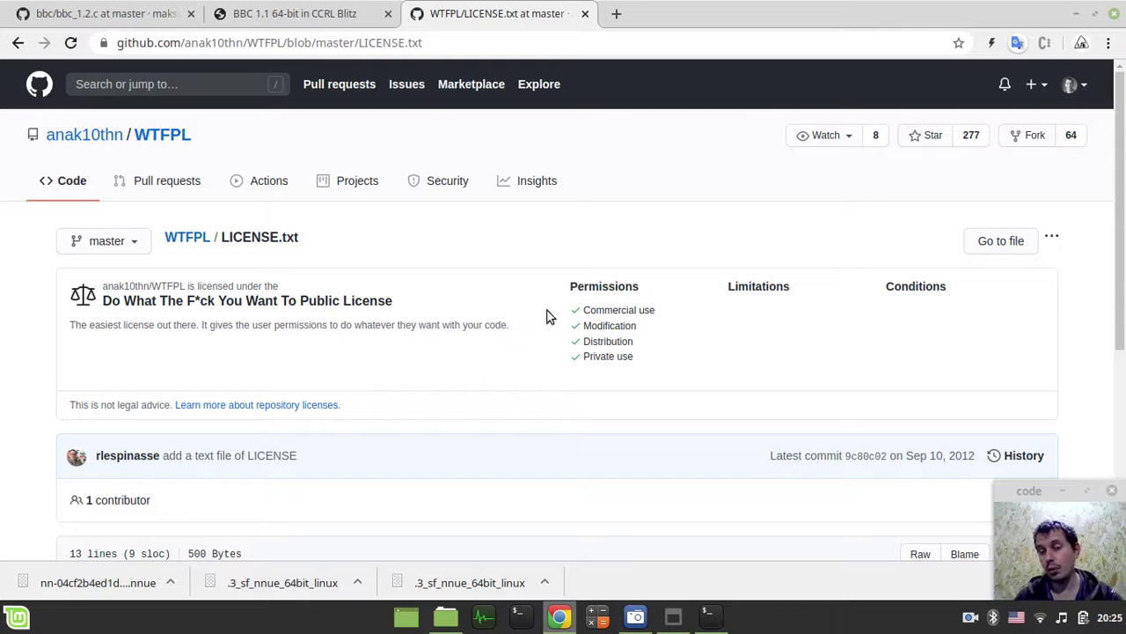
drag(550, 315, 675, 359)
click(675, 359)
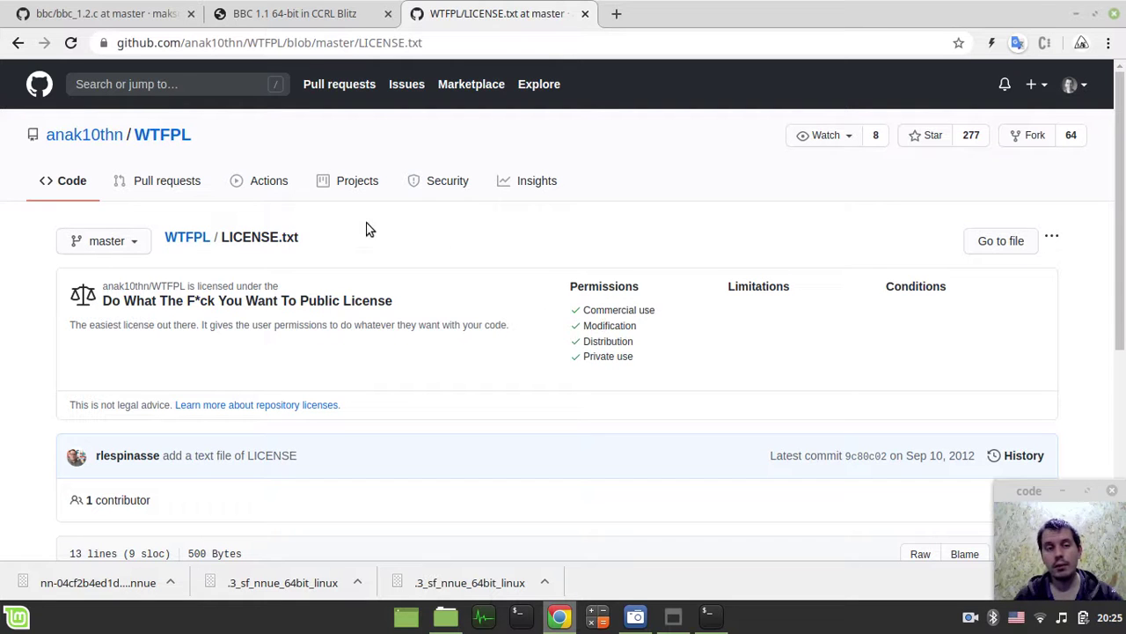
Return from bbc_1.2.c to the src folder and look over the BBC 1.3 and 1.2 version notes.
click(110, 19)
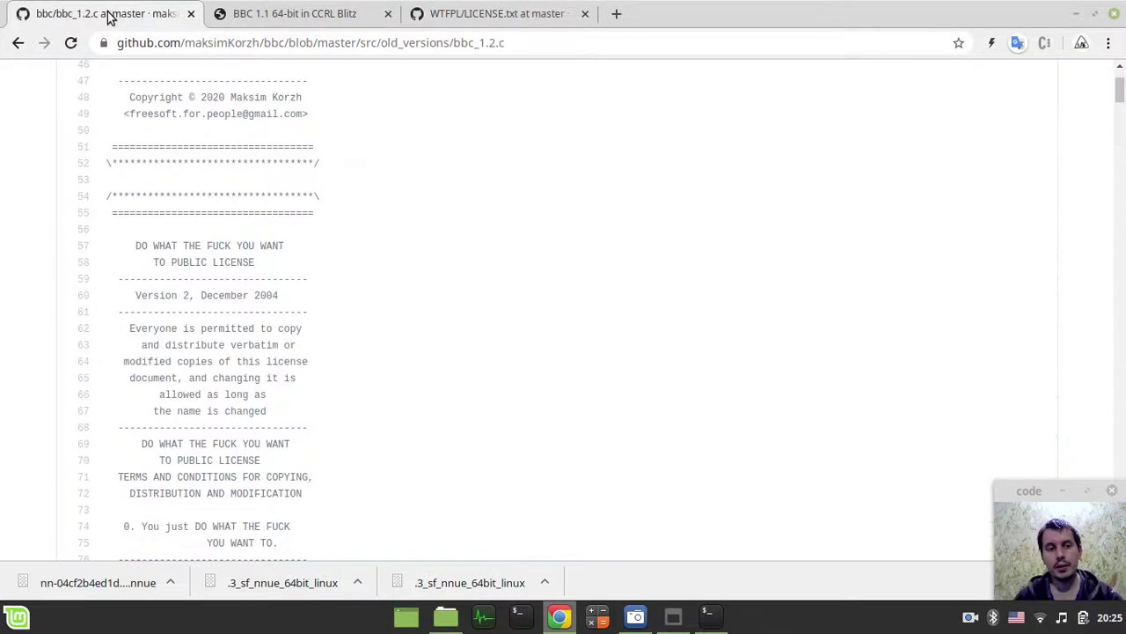
click(17, 43)
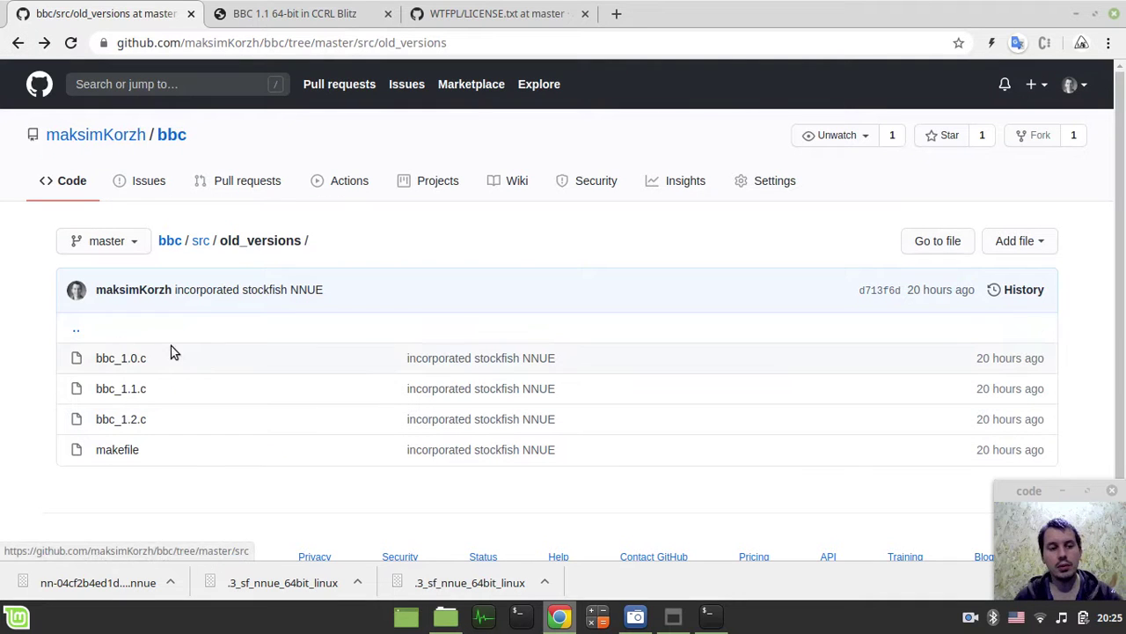
click(81, 335)
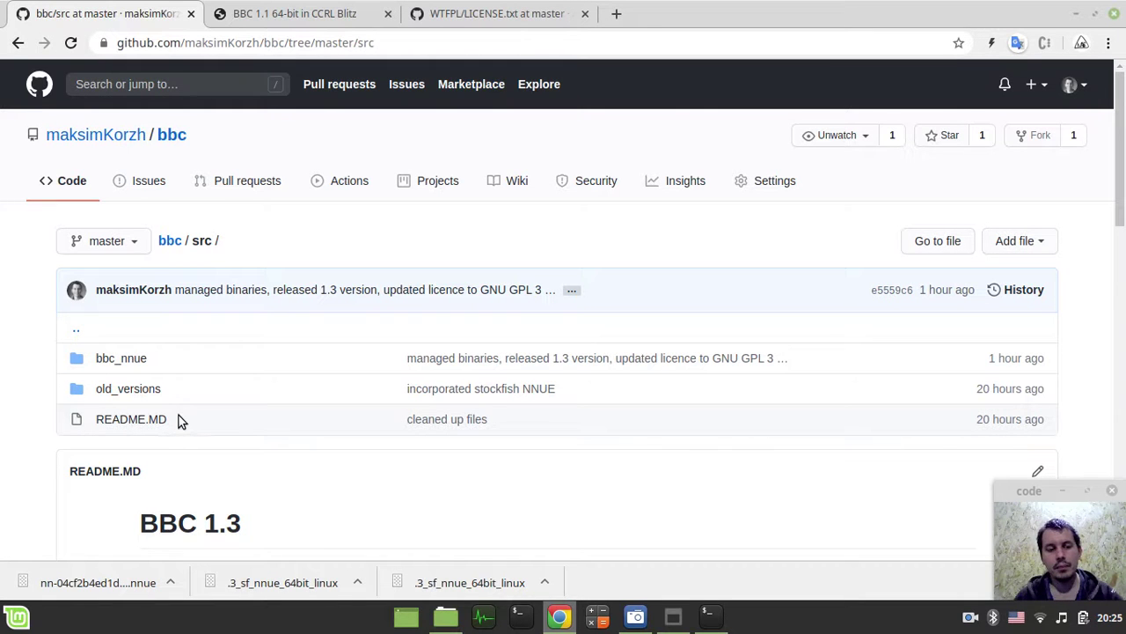
scroll(179, 412, down, 5)
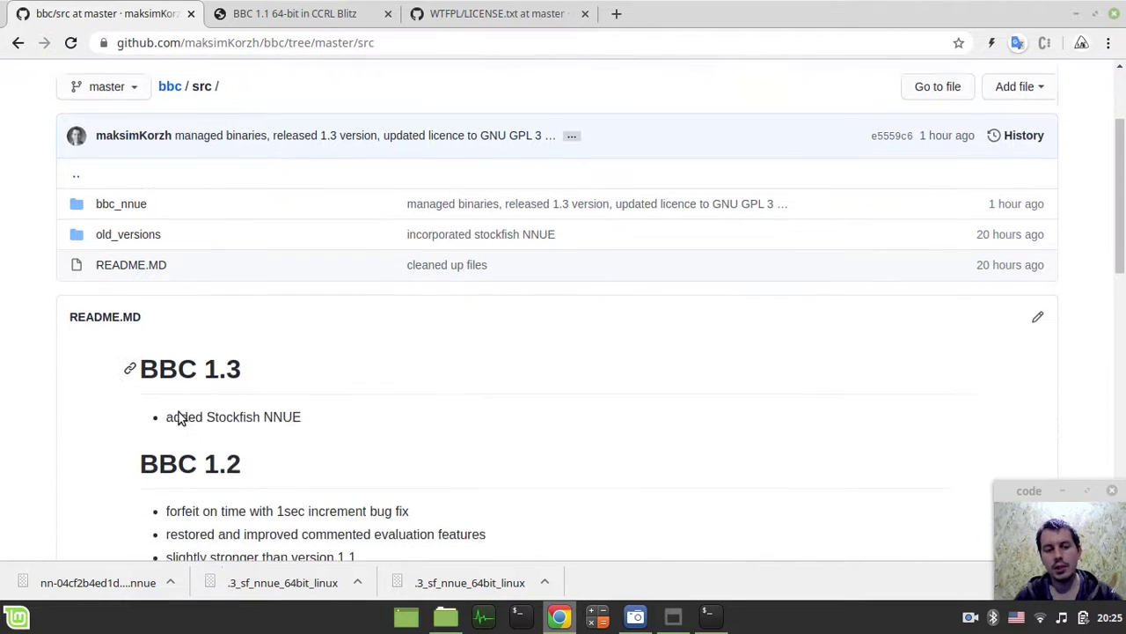
scroll(179, 412, up, 3)
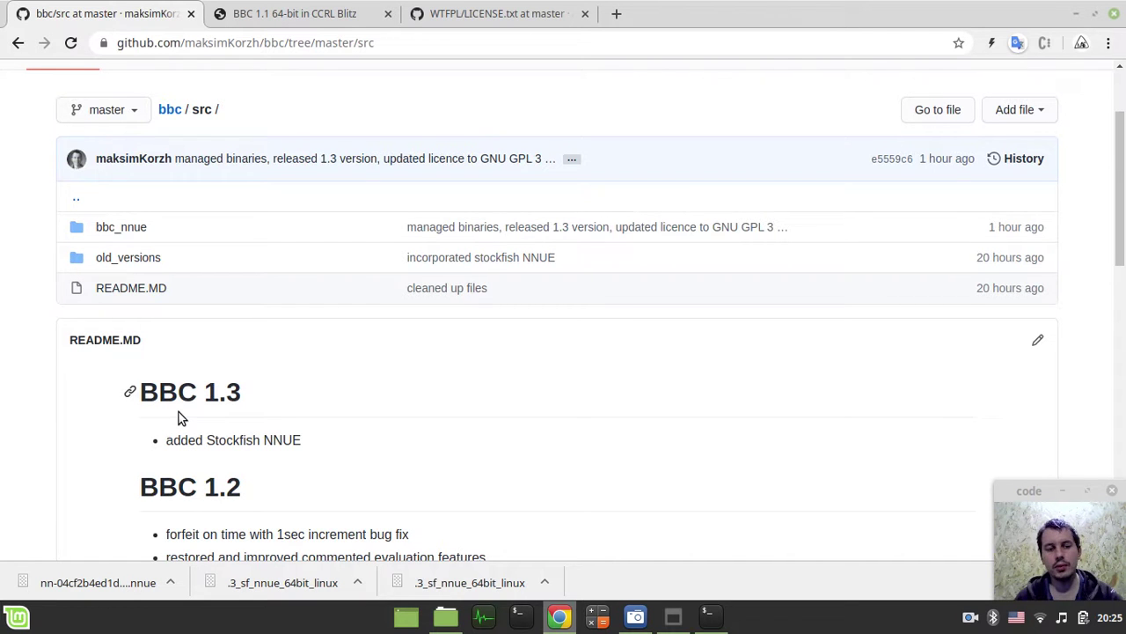
scroll(178, 412, up, 3)
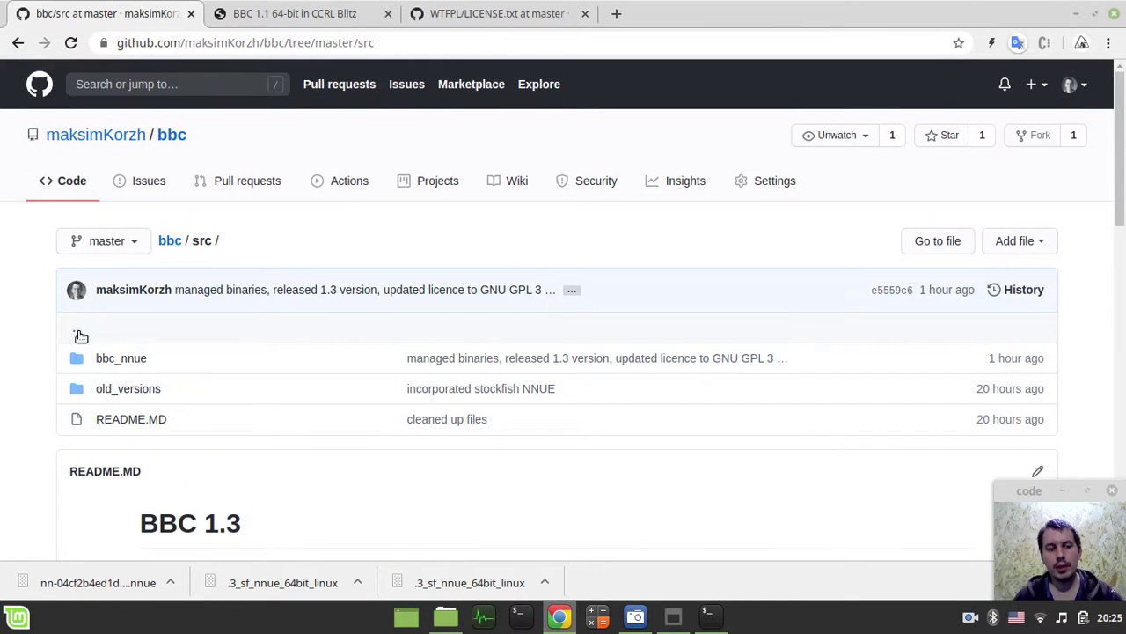
Go back to the repository root and look through the README's online play, latest release, GUI and tutorial sections.
click(80, 335)
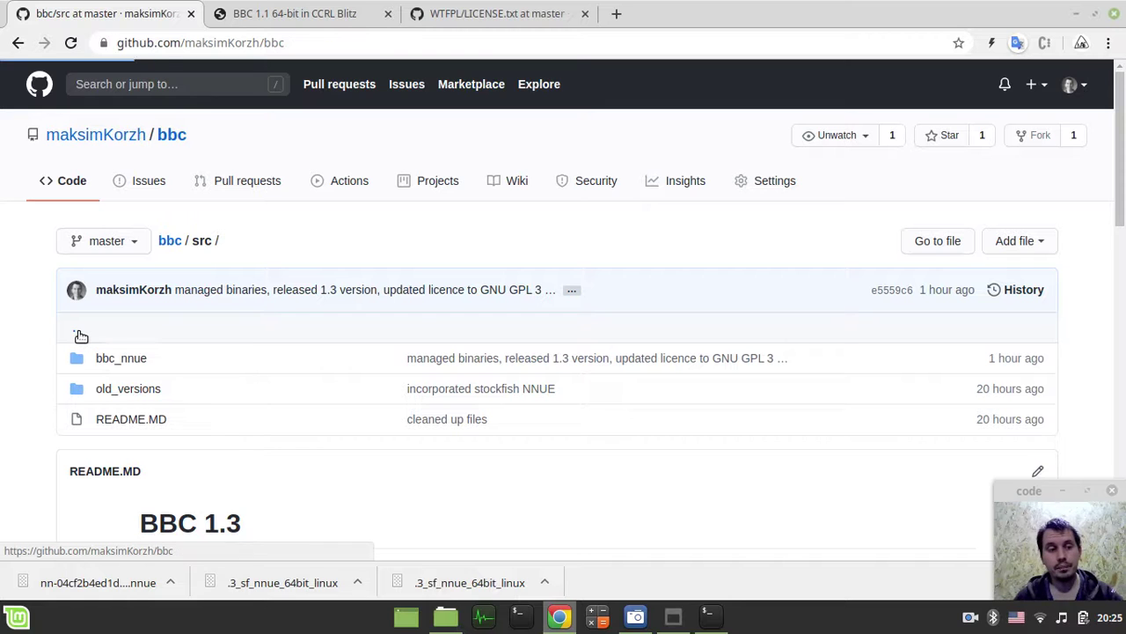
scroll(198, 423, down, 7)
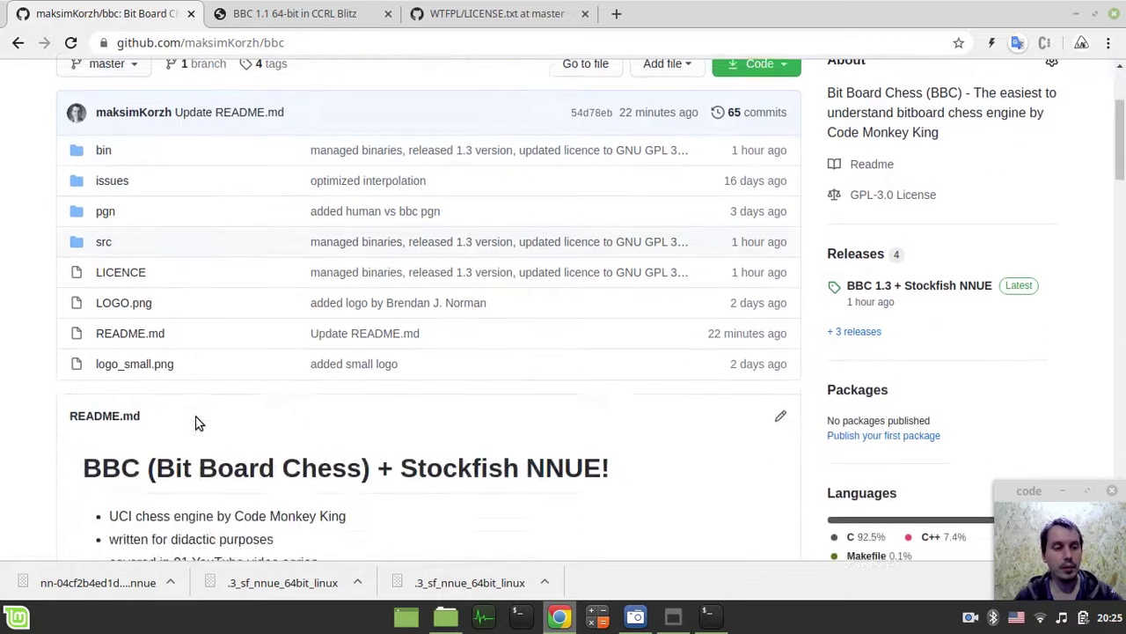
scroll(198, 423, down, 2)
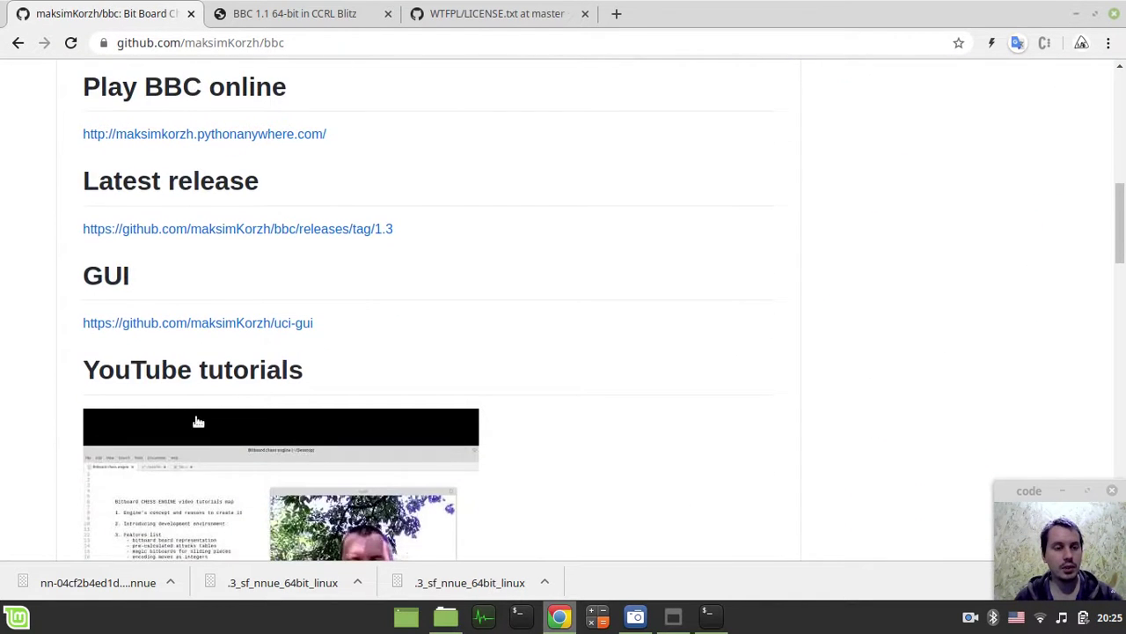
scroll(198, 422, down, 2)
scroll(198, 423, up, 4)
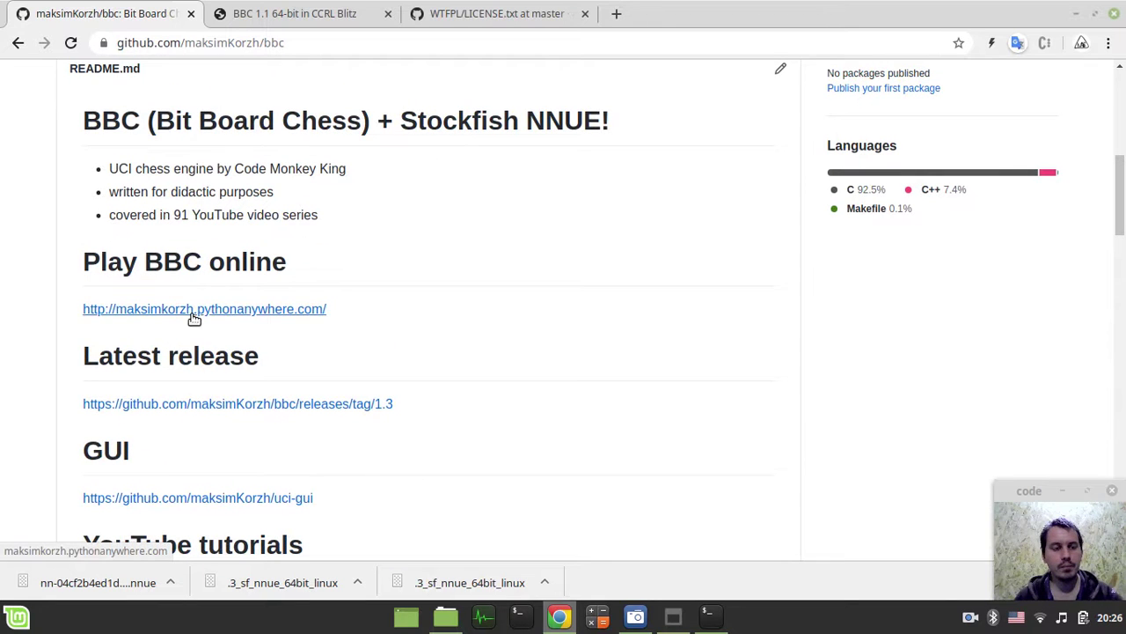
Open the README's Play BBC online link in a new tab and play e4, exd5 and dxc6 as White.
right_click(194, 316)
click(220, 327)
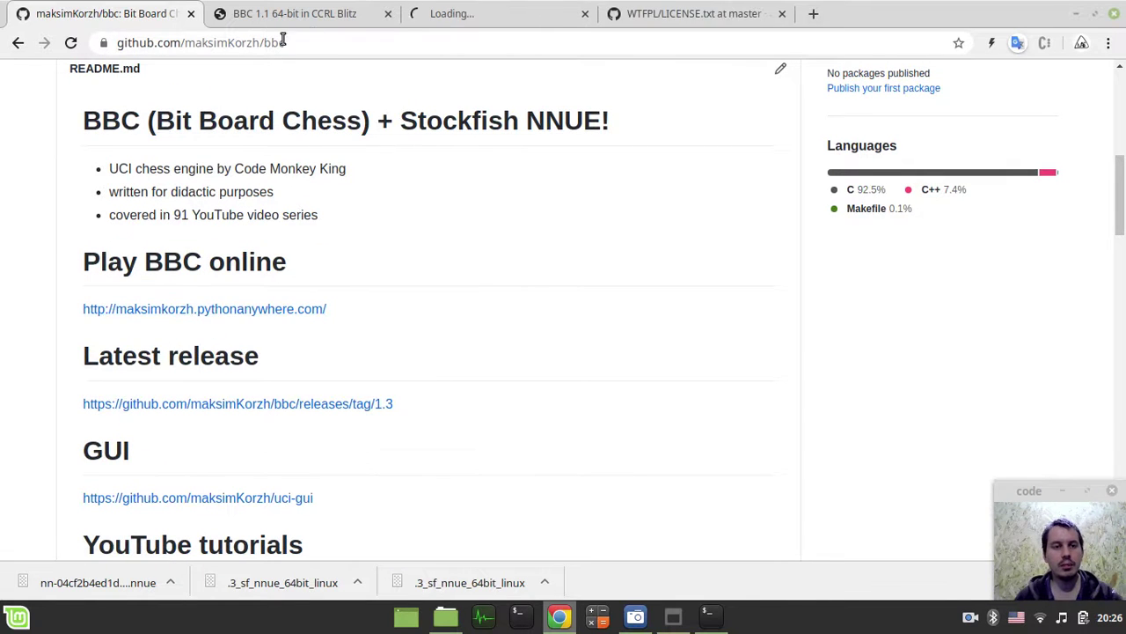
click(451, 18)
drag(260, 350, 179, 195)
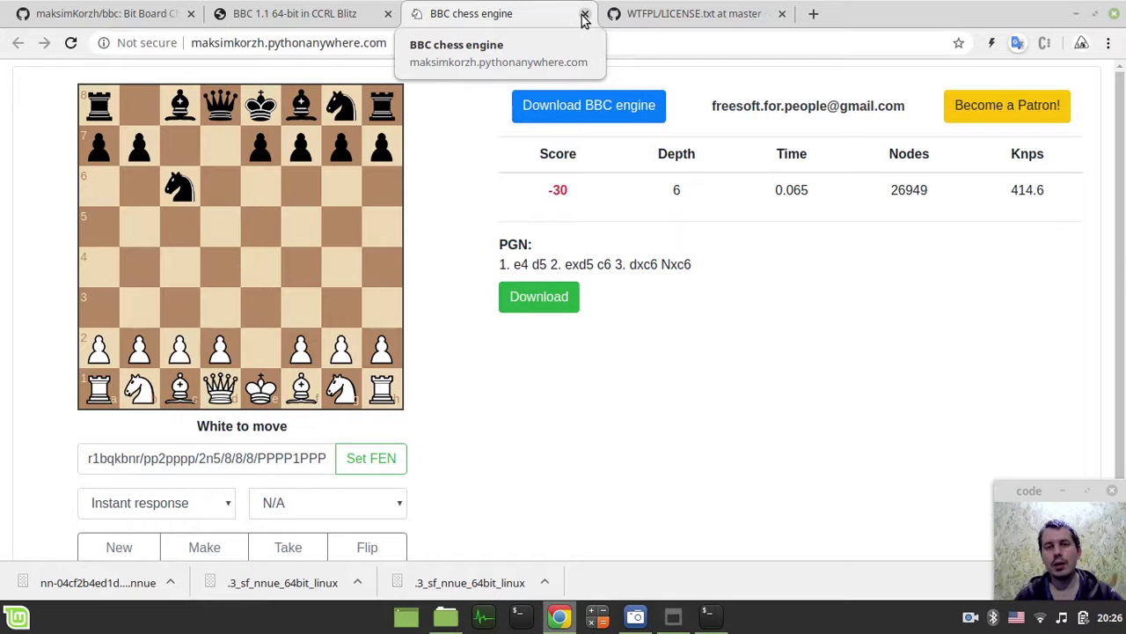
Close the BBC chess engine, CCRL Blitz and WTFPL licence pages, keeping only the repository page open.
click(584, 16)
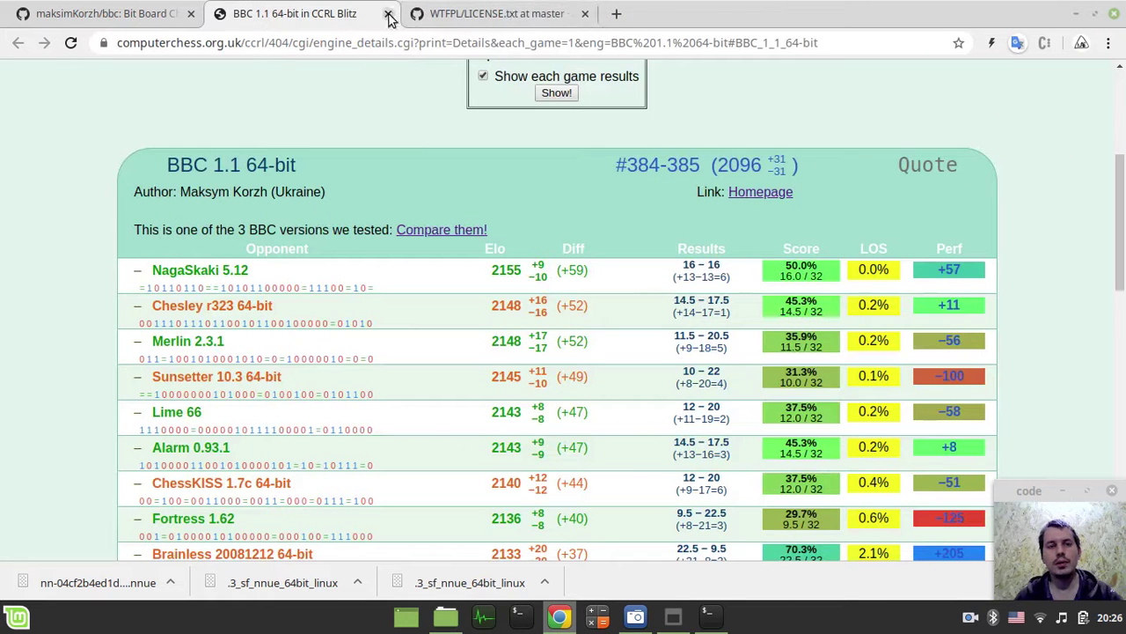
click(388, 15)
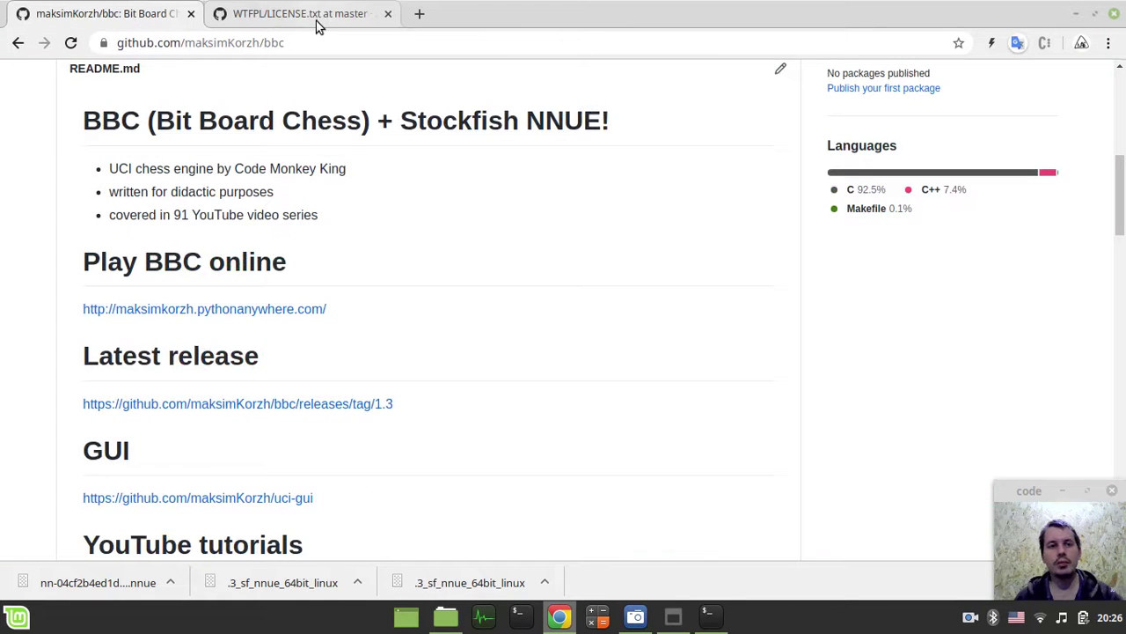
click(388, 15)
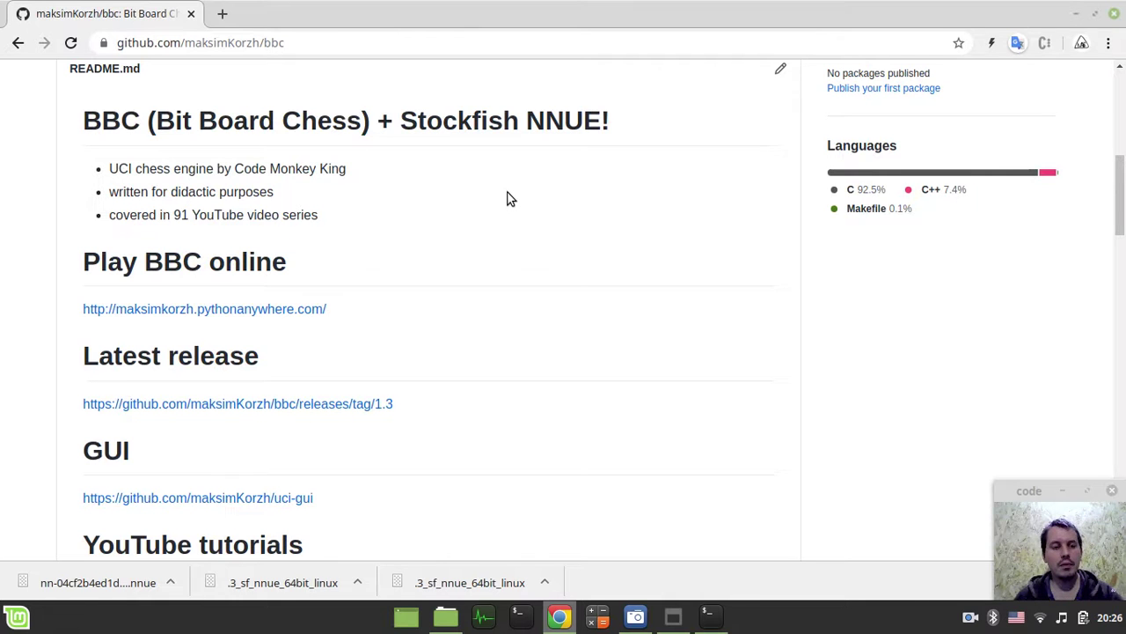
Open the README's latest release link for version 1.3 and examine the release note and downloadable assets.
scroll(507, 198, down, 3)
click(299, 275)
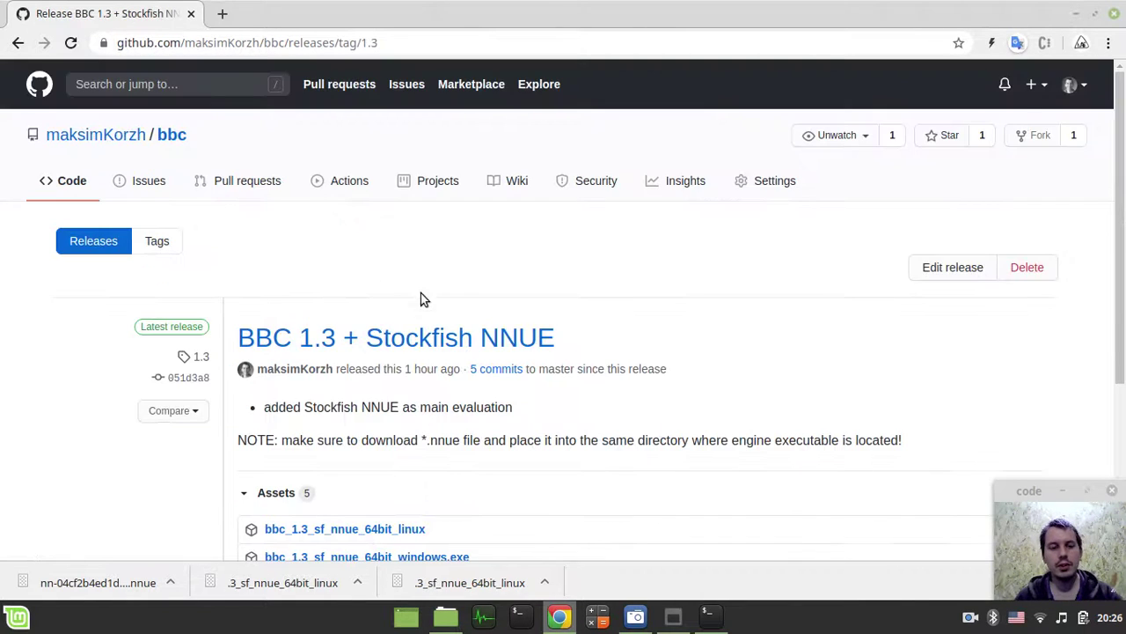
scroll(607, 321, down, 5)
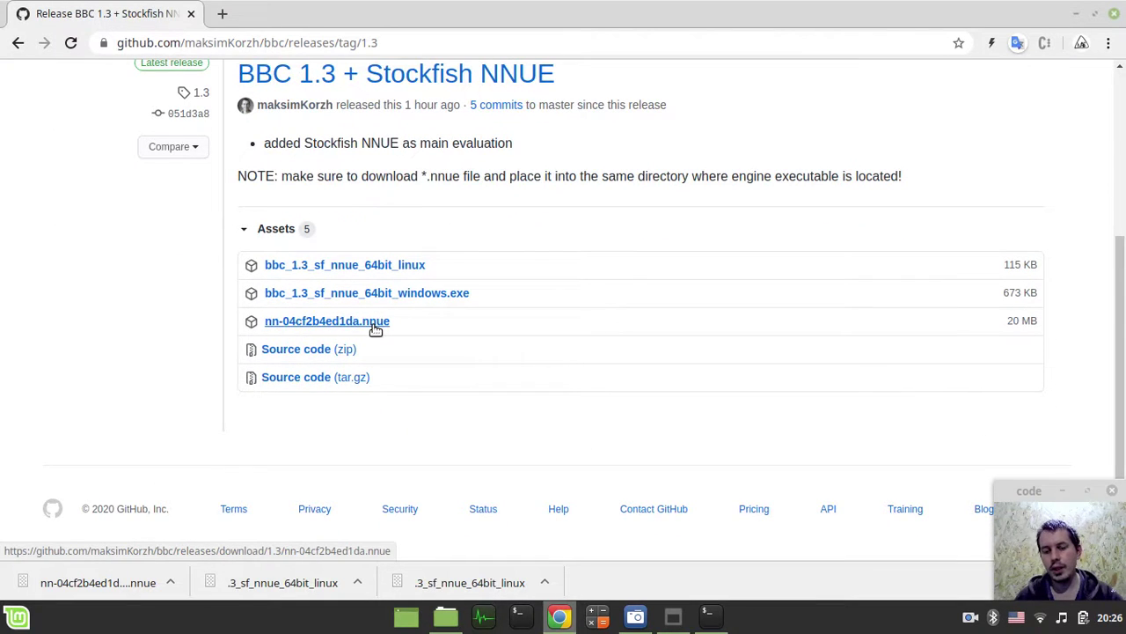
Check the Downloads folder in the file manager and return to the release page in the browser.
click(445, 619)
drag(111, 91, 460, 118)
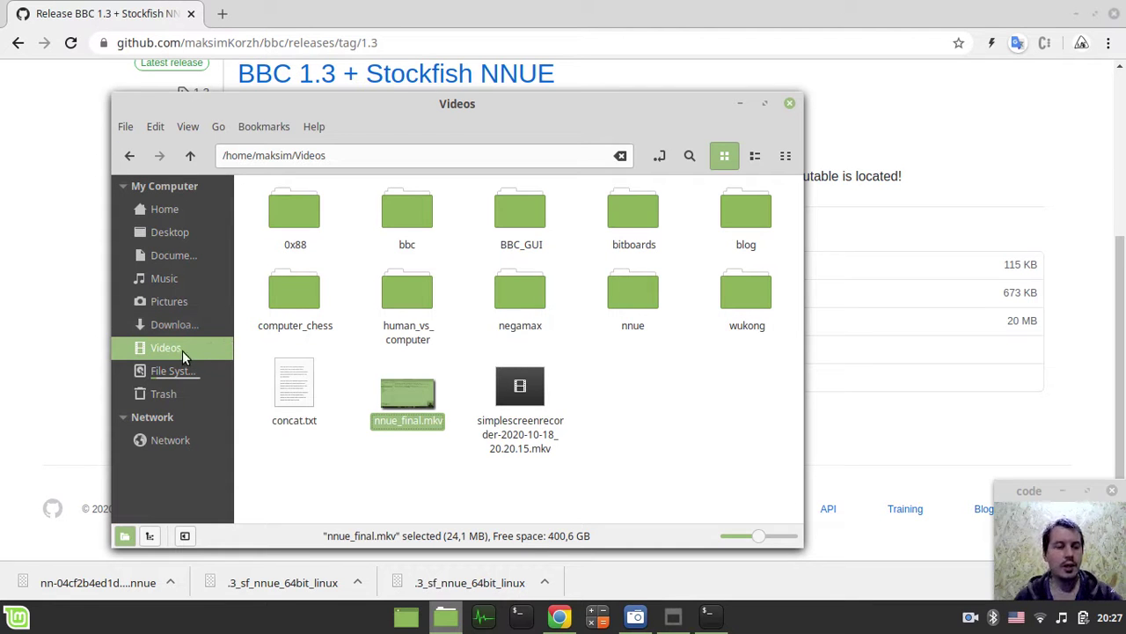
click(171, 327)
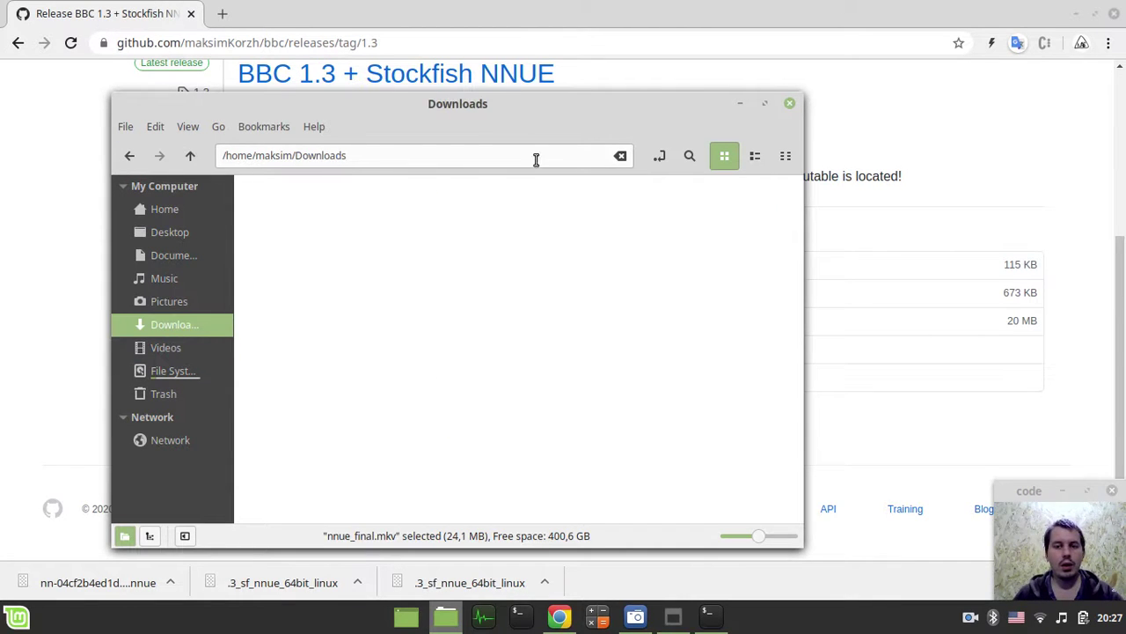
click(920, 151)
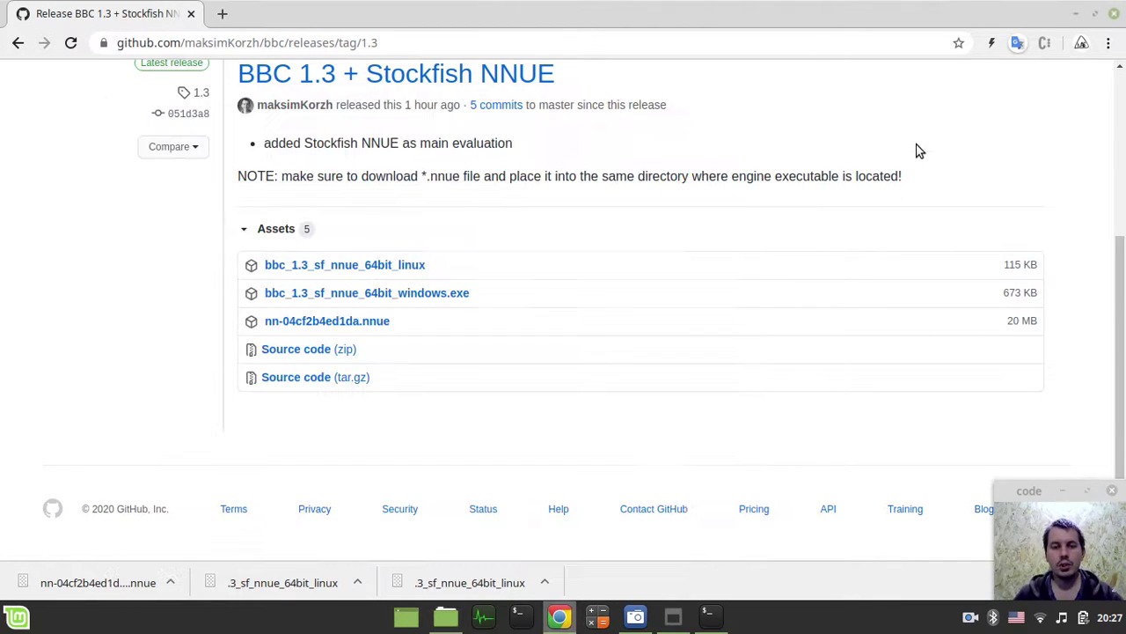
Download the bbc_1.3_sf_nnue_64bit_linux executable and the nn-04cf2b4ed1da.nnue network file from the release assets.
click(349, 272)
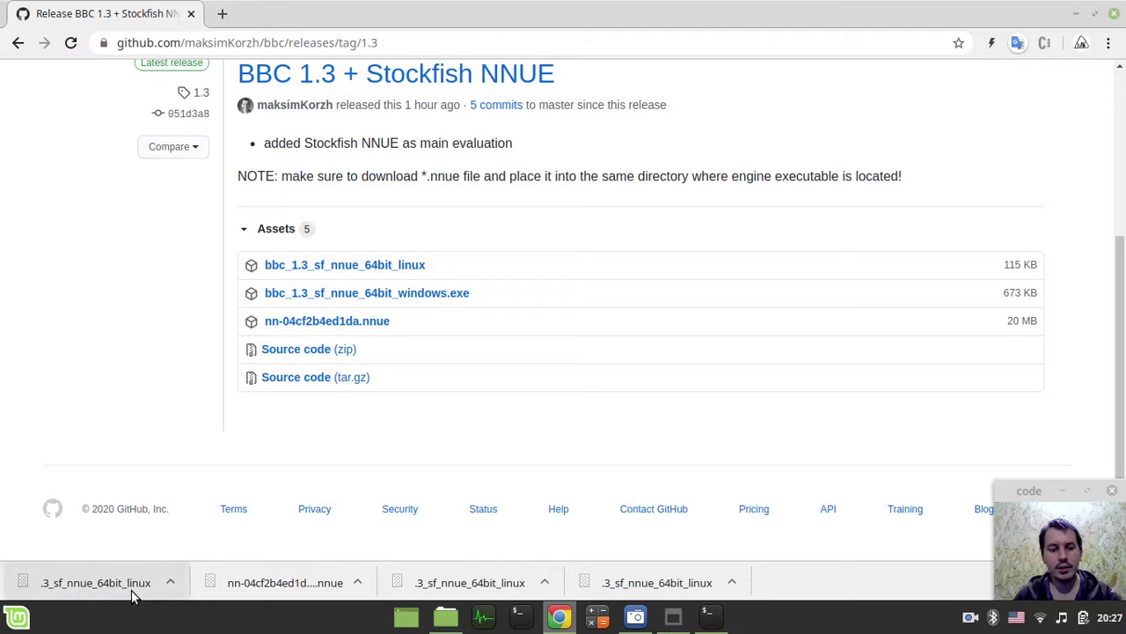
click(307, 322)
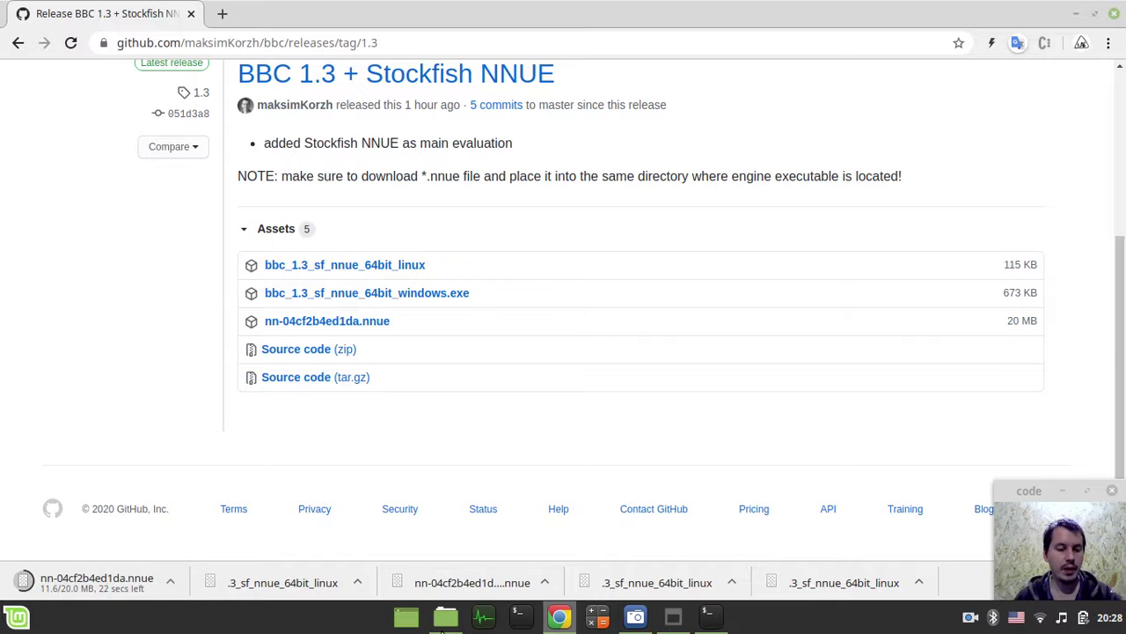
Switch to the file manager and create a folder named BBC in Downloads.
click(446, 616)
right_click(437, 401)
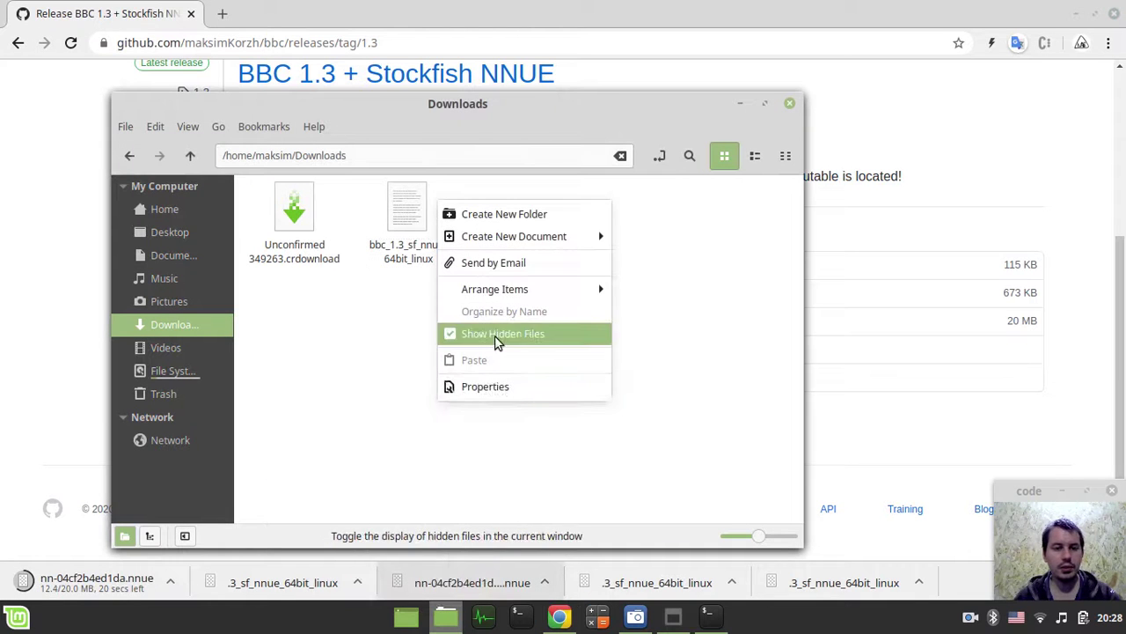
click(520, 216)
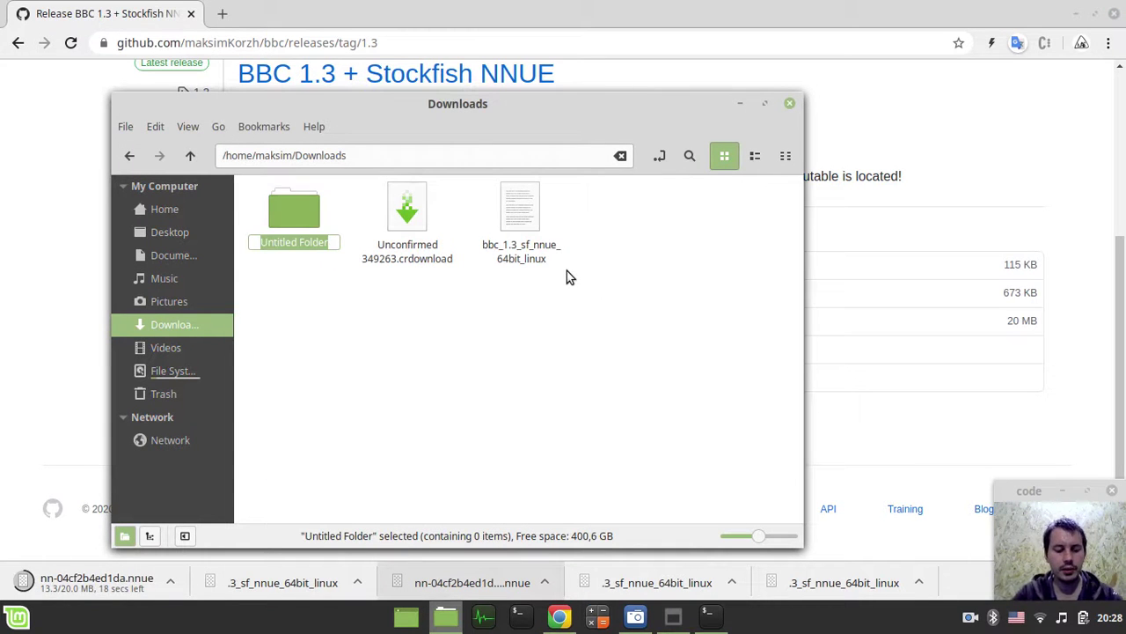
text(BBC)
key(Return)
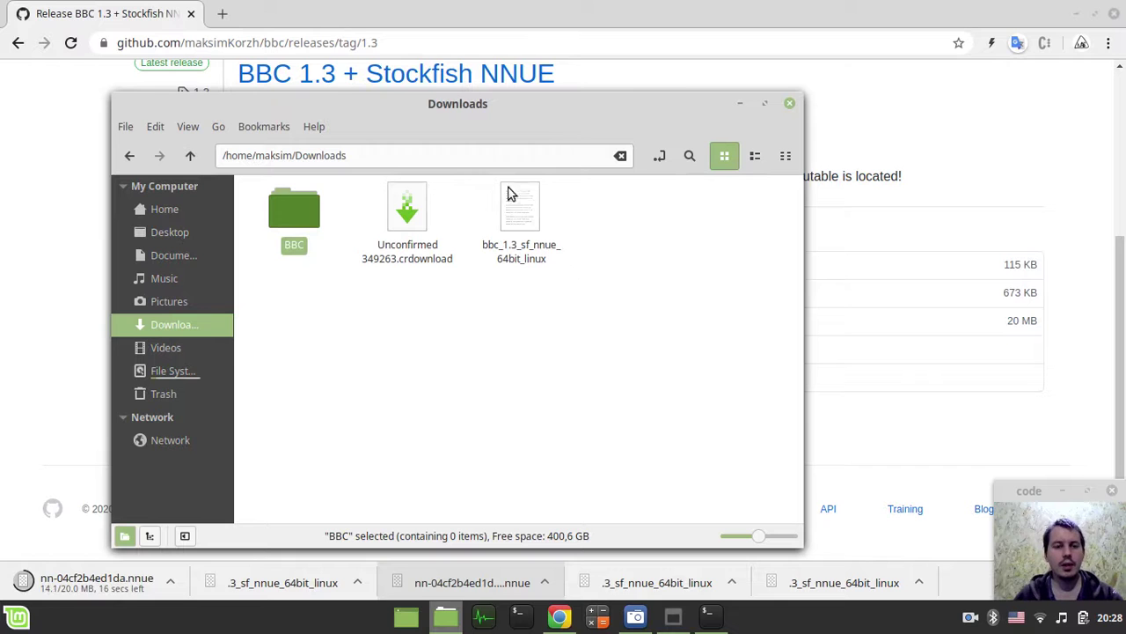
Move bbc_1.3_sf_nnue_64bit_linux and nn-04cf2b4ed1da.nnue from Downloads into the BBC folder.
drag(442, 99, 527, 107)
right_click(599, 214)
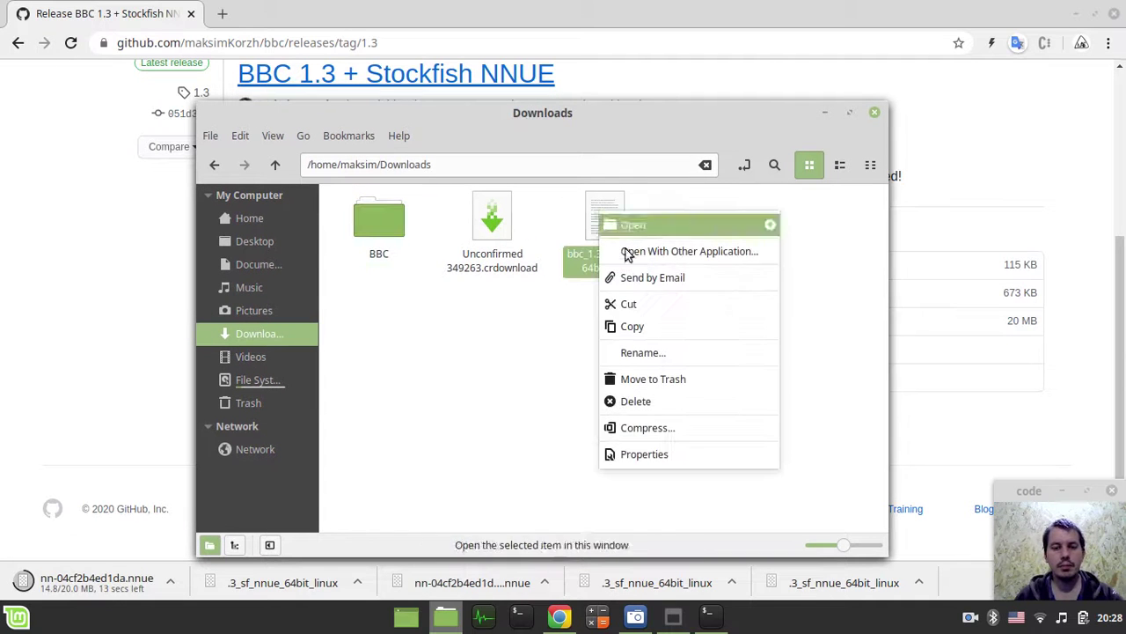
click(638, 305)
right_click(373, 223)
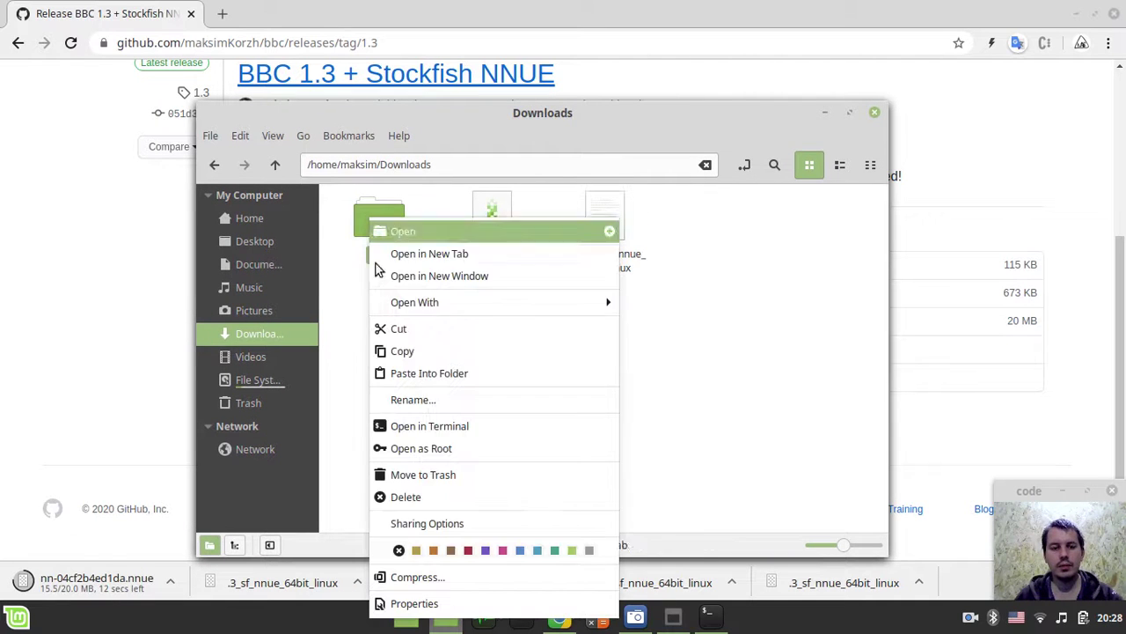
click(422, 374)
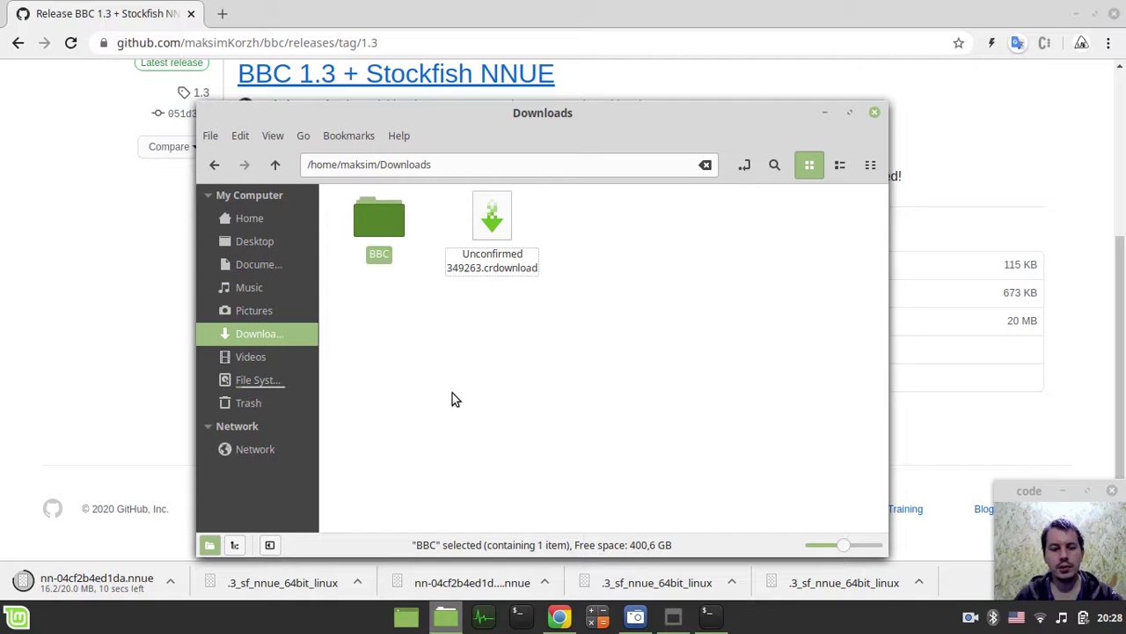
click(497, 227)
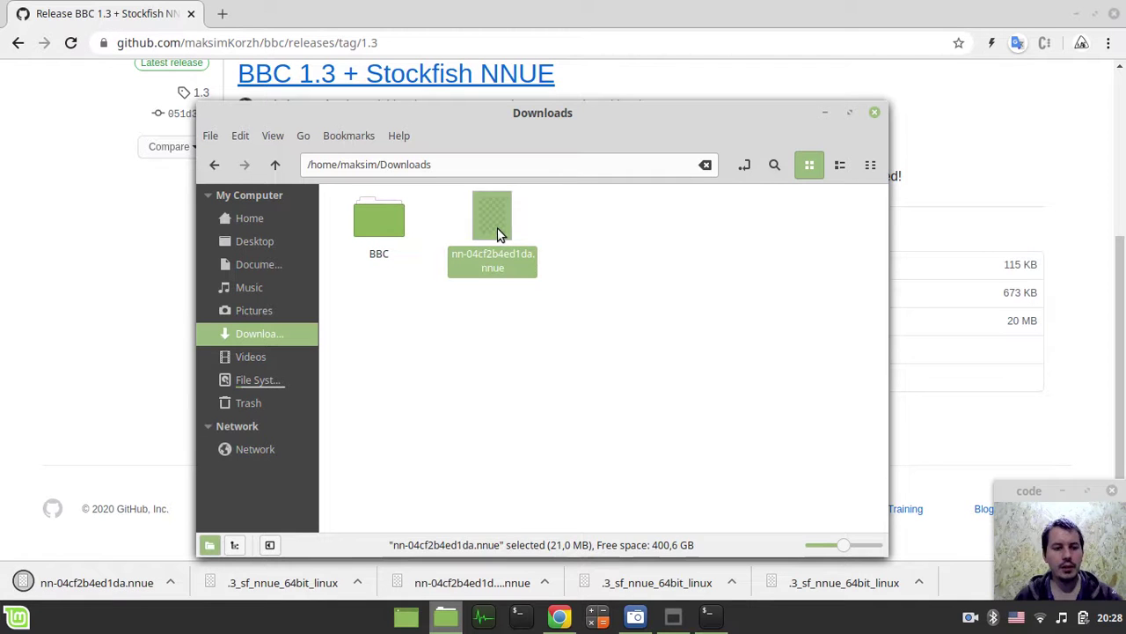
right_click(497, 227)
click(528, 293)
right_click(398, 232)
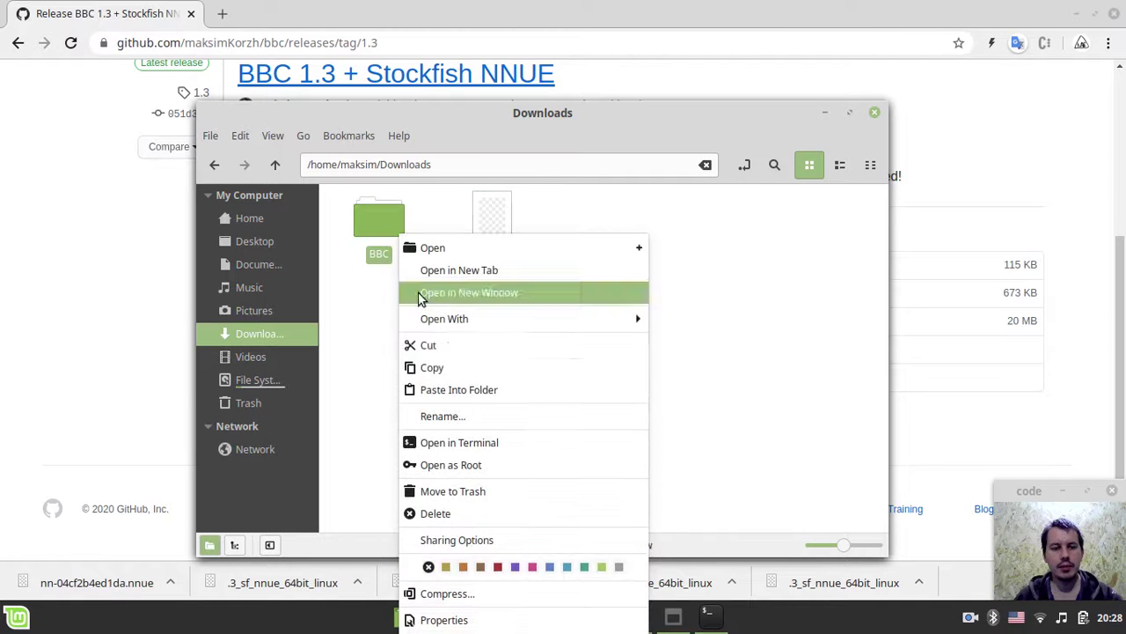
click(449, 390)
Move the BBC folder from Downloads into the Engines folder of arenalinux_64bit_3.9beta on the desktop.
right_click(381, 235)
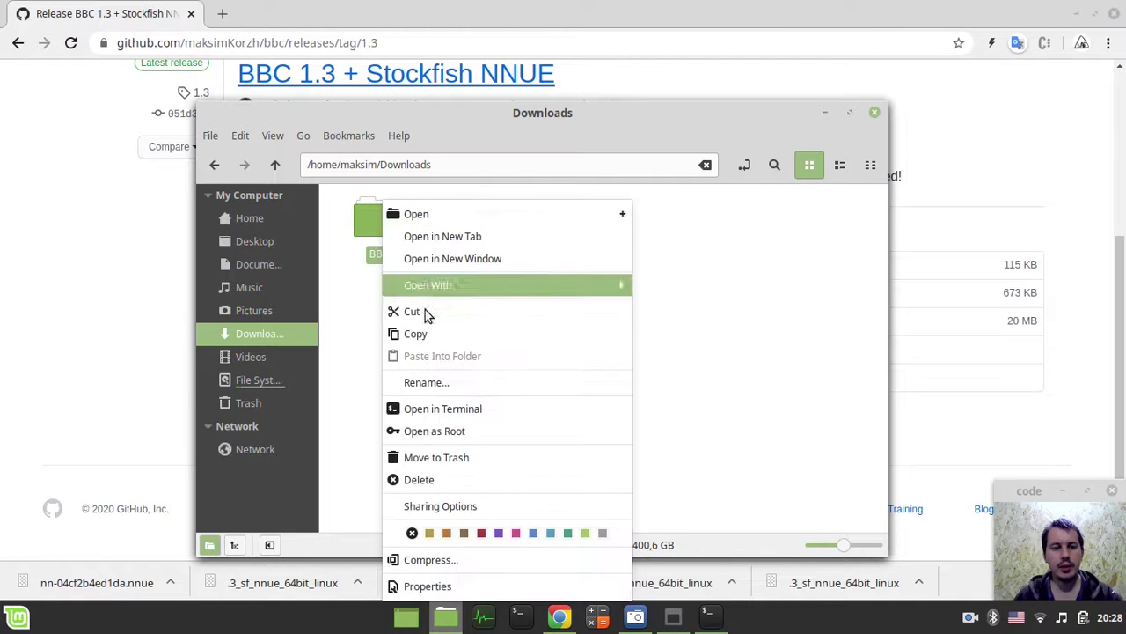
click(436, 312)
click(876, 112)
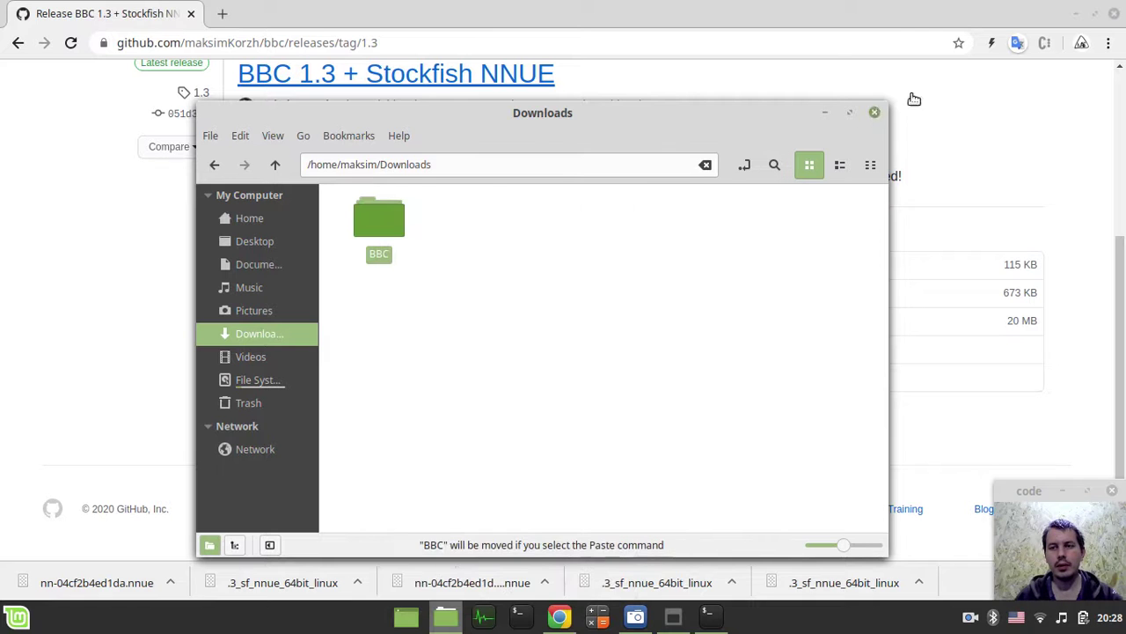
key(super+d)
double_click(605, 48)
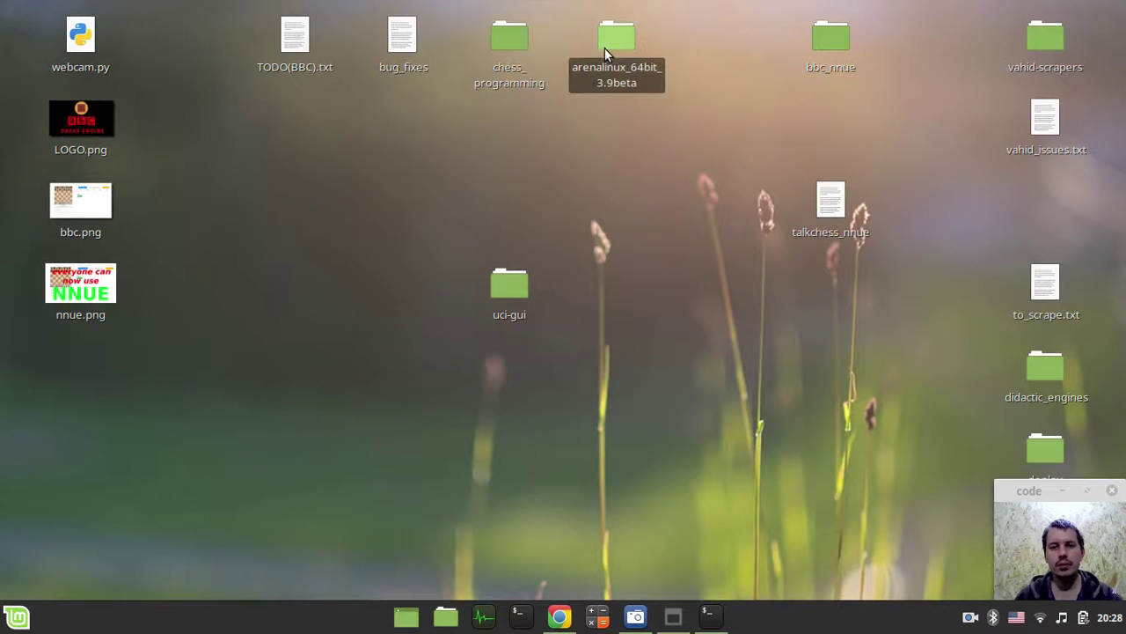
double_click(742, 215)
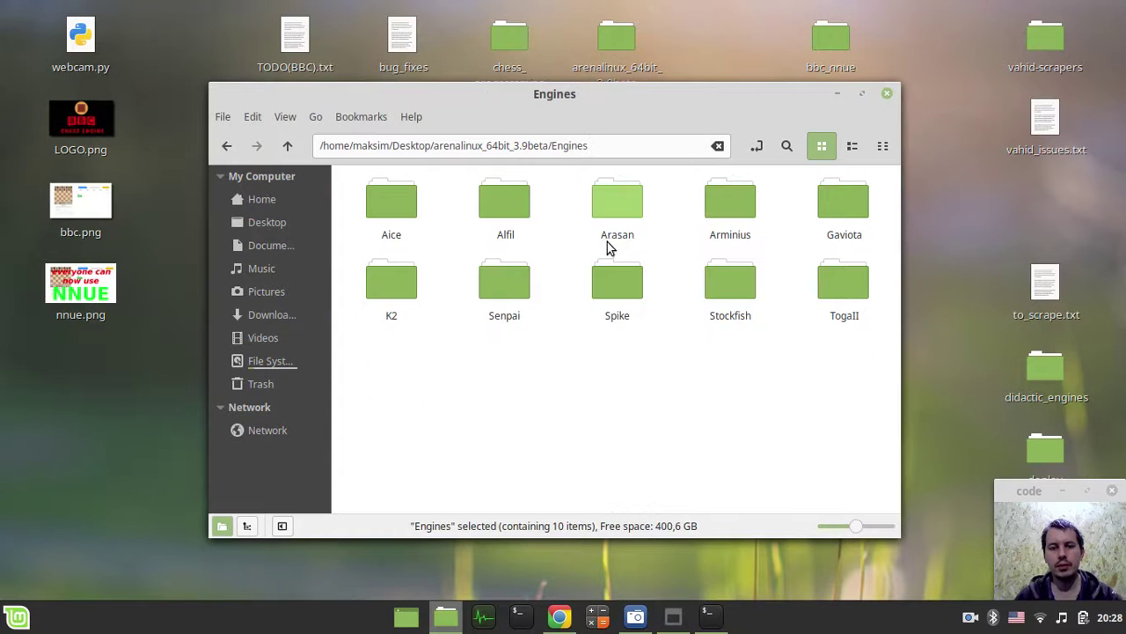
right_click(421, 363)
click(476, 543)
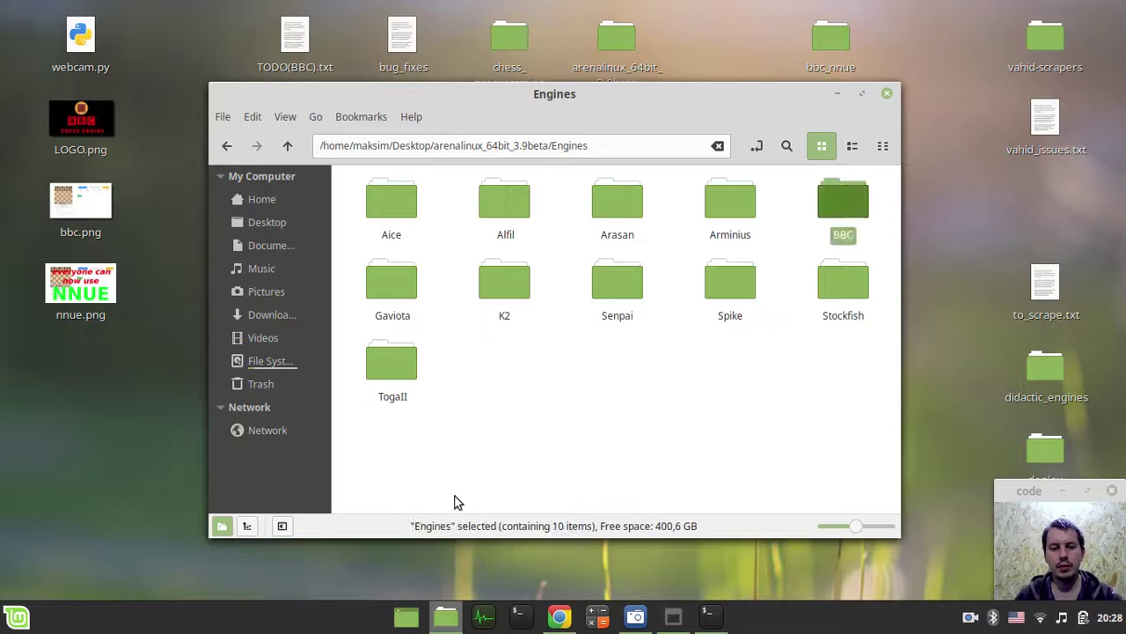
click(449, 435)
Launch Arena_x86_64_linux from the arenalinux_64bit_3.9beta folder and open Arena's engine management.
click(295, 151)
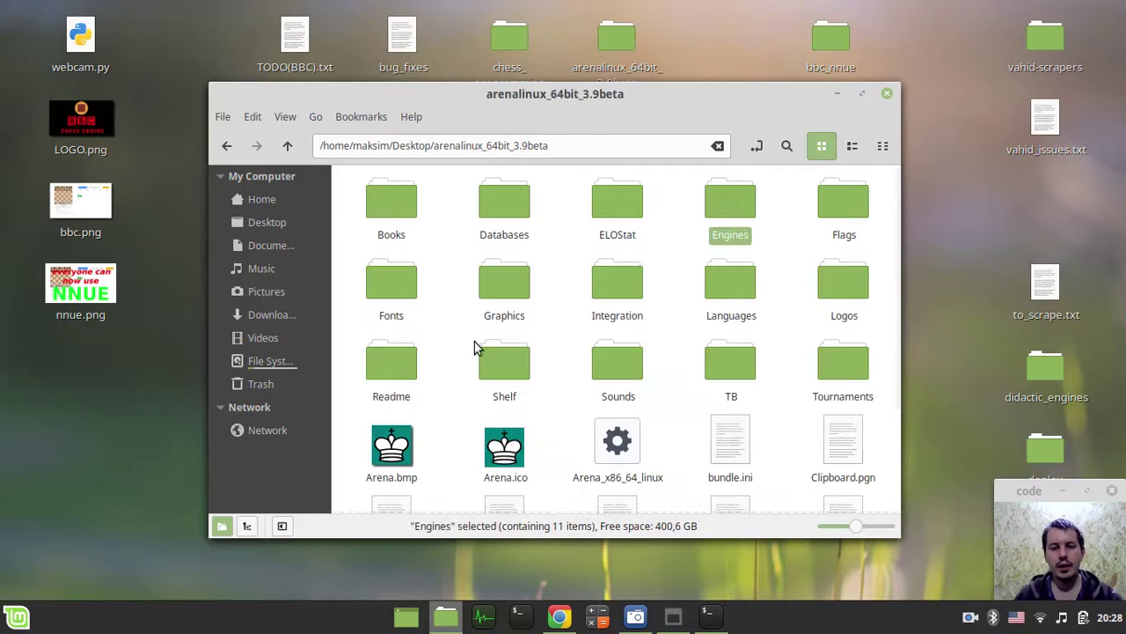
double_click(617, 445)
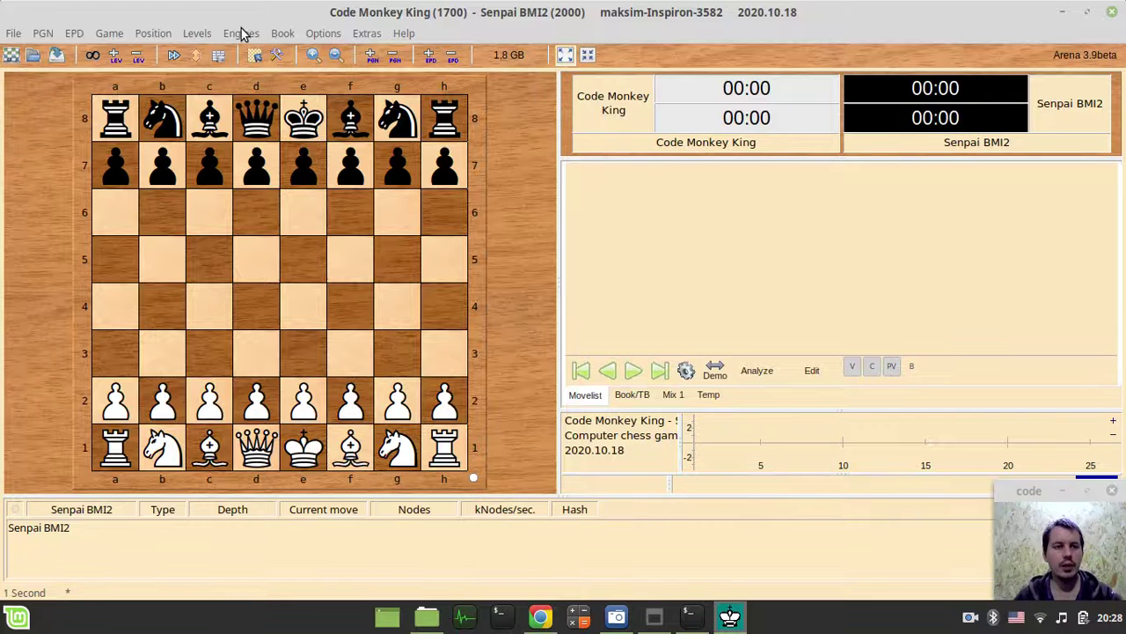
click(242, 33)
click(241, 33)
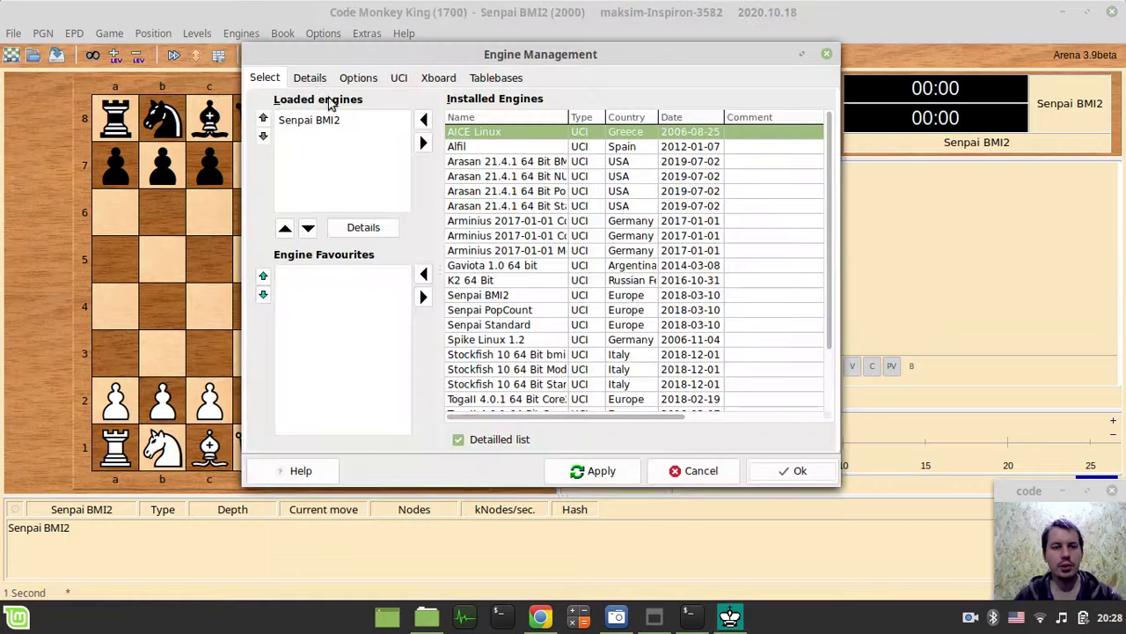
Add bbc_1.3_sf_nnue_64bit_linux from the Engines/BBC folder as a new engine of type UCI.
click(309, 77)
click(504, 374)
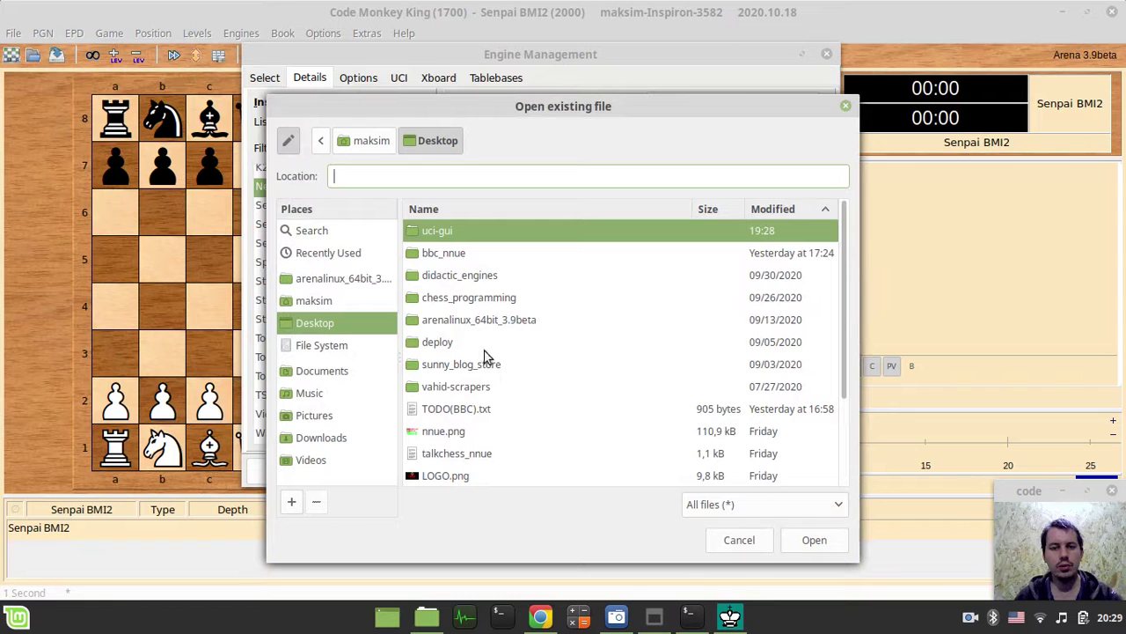
click(323, 278)
double_click(429, 230)
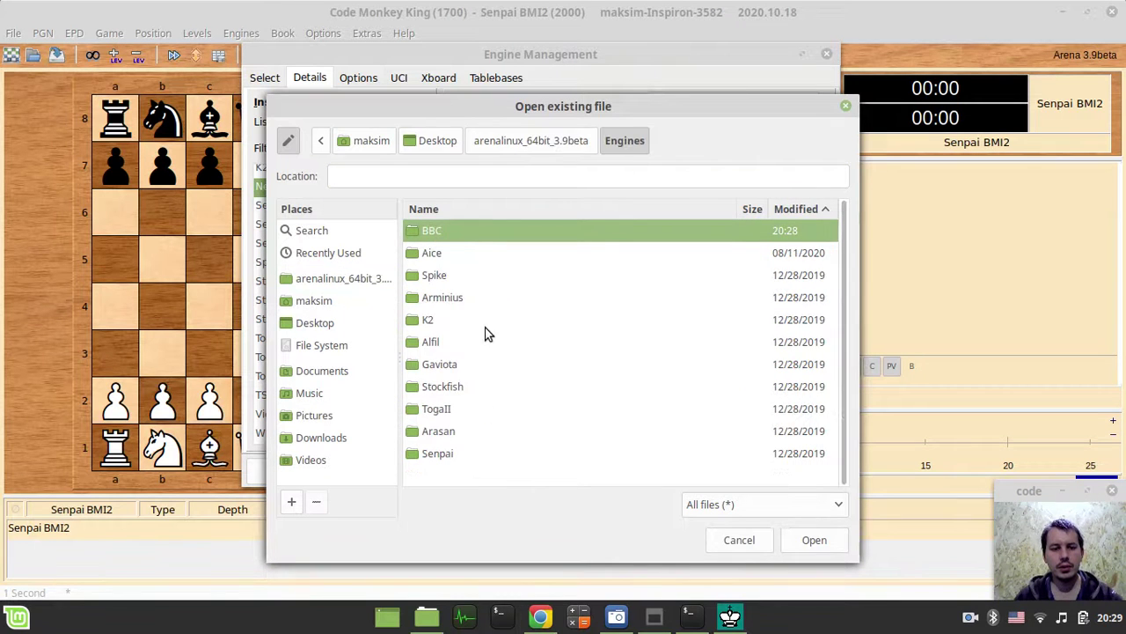
double_click(441, 231)
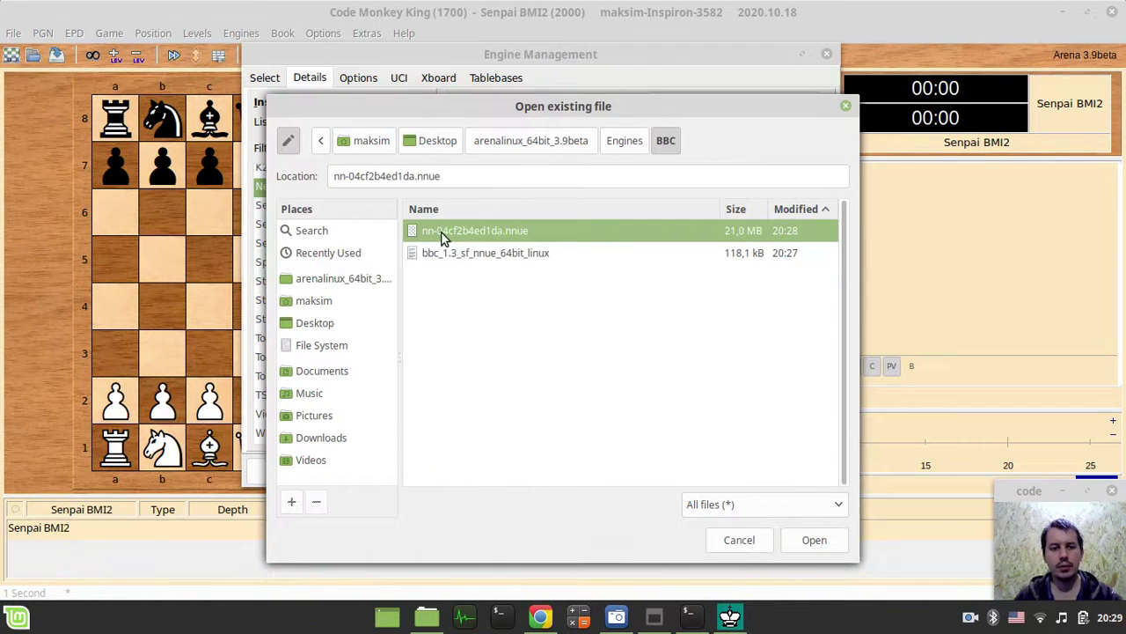
click(480, 255)
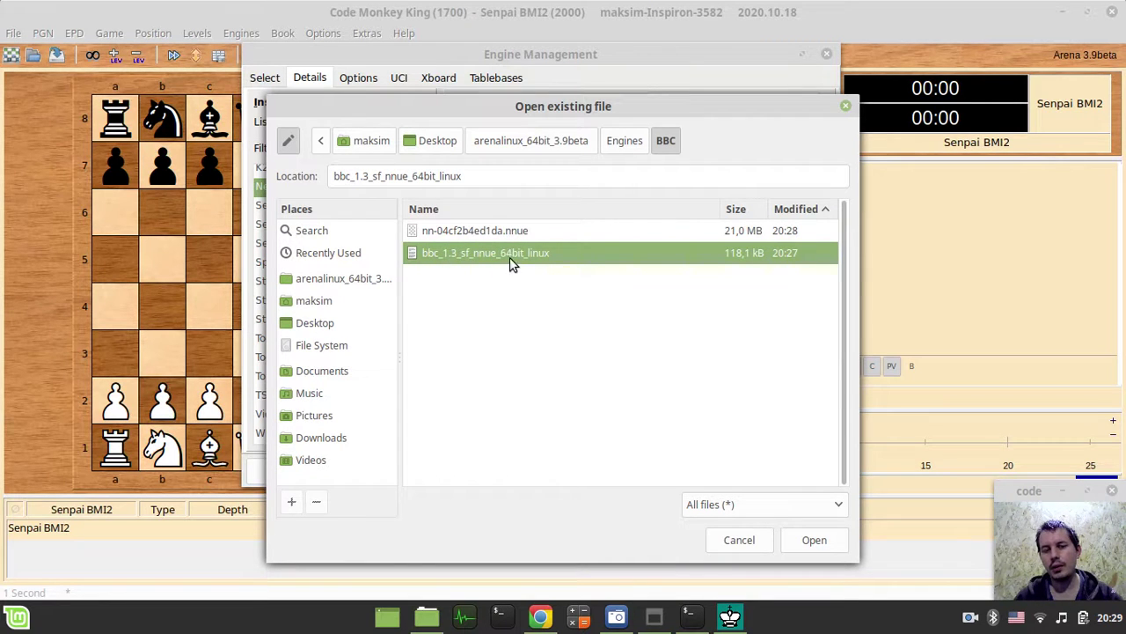
click(812, 541)
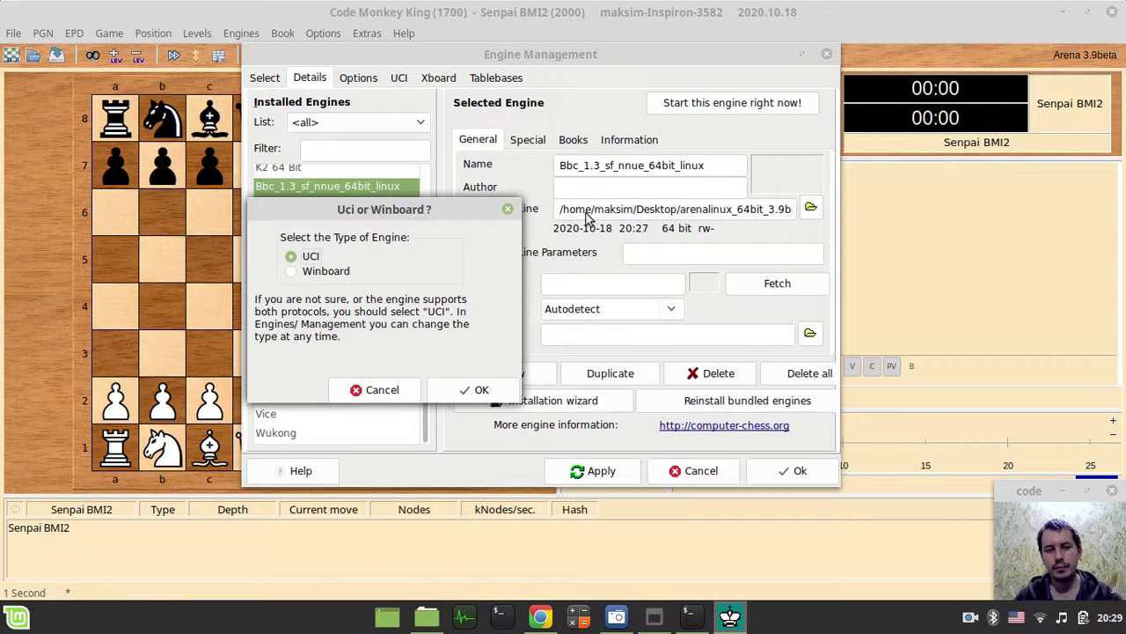
click(457, 391)
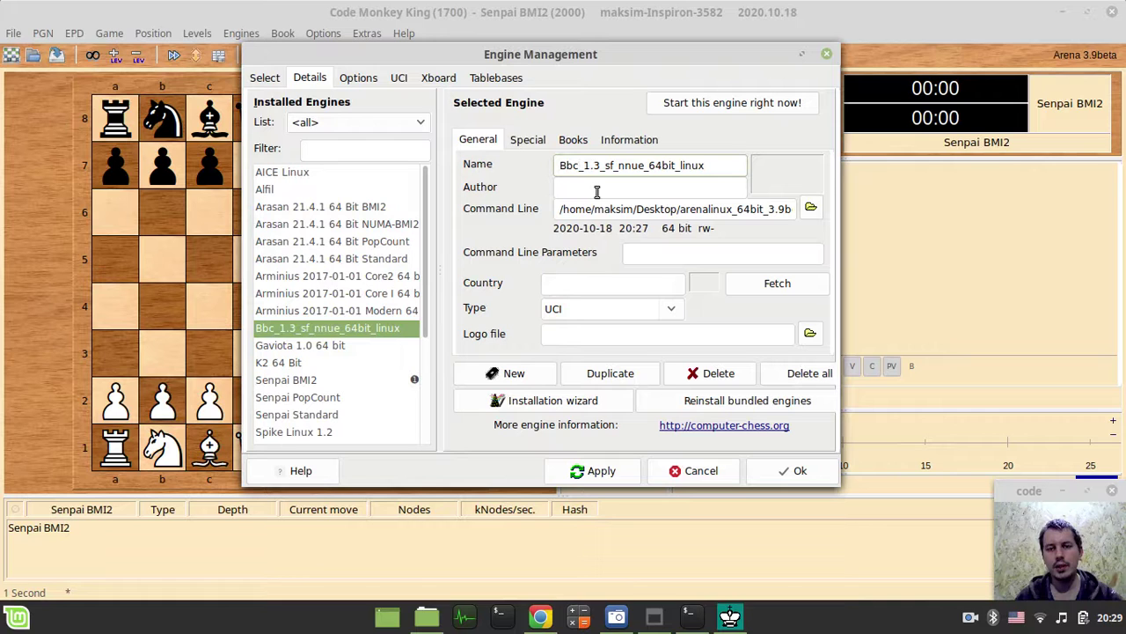
Rename the new engine BBC_1.3_sf_nnue_64bit_linux, set its author to CMK and country to Ukraine, and save the details.
key(BackSpace)
key(BackSpace)
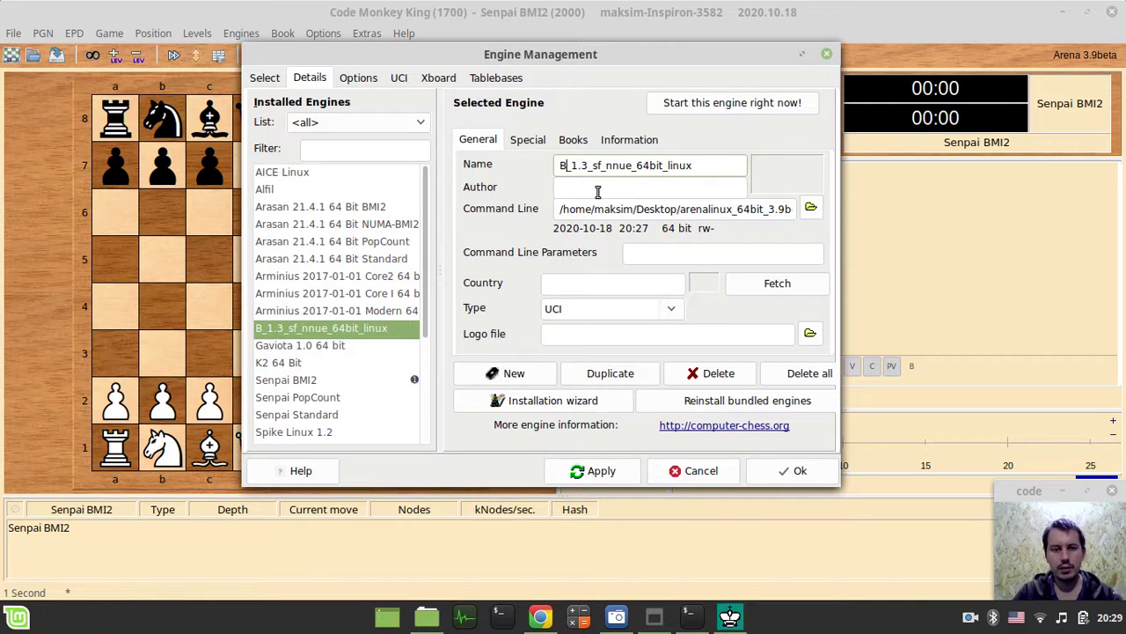
text(BC)
click(598, 191)
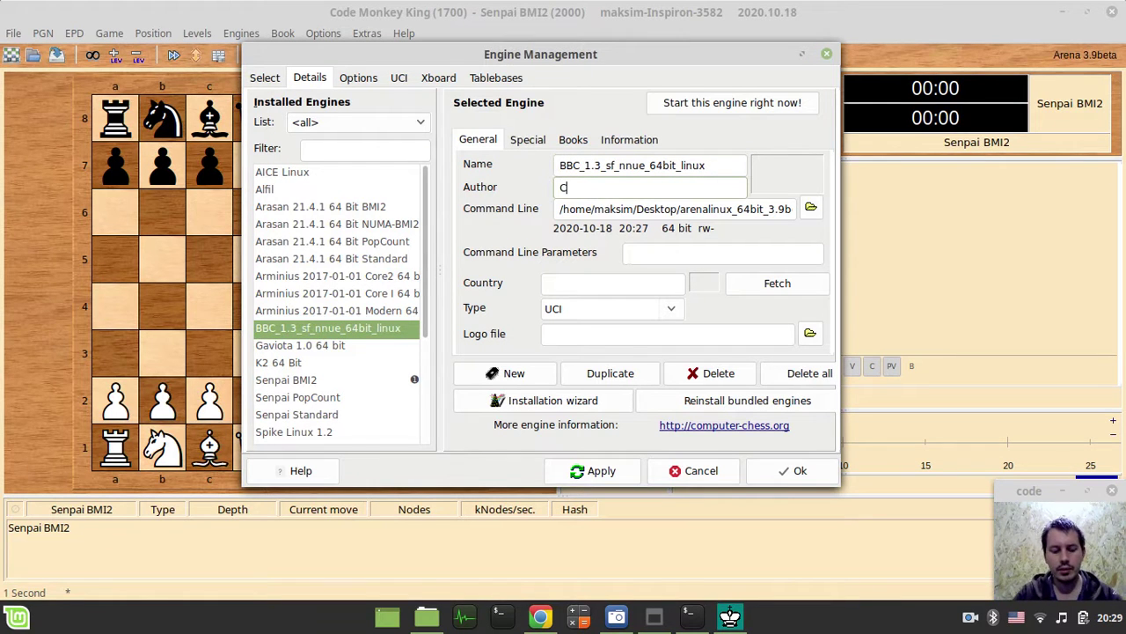
click(599, 281)
text(Ukraine)
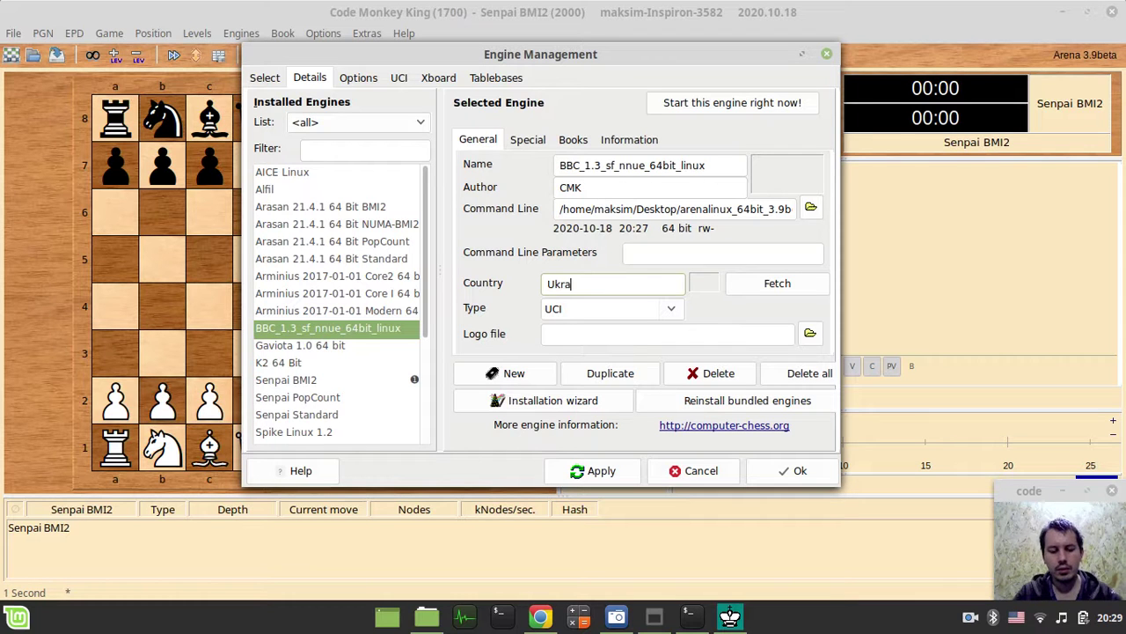
click(590, 475)
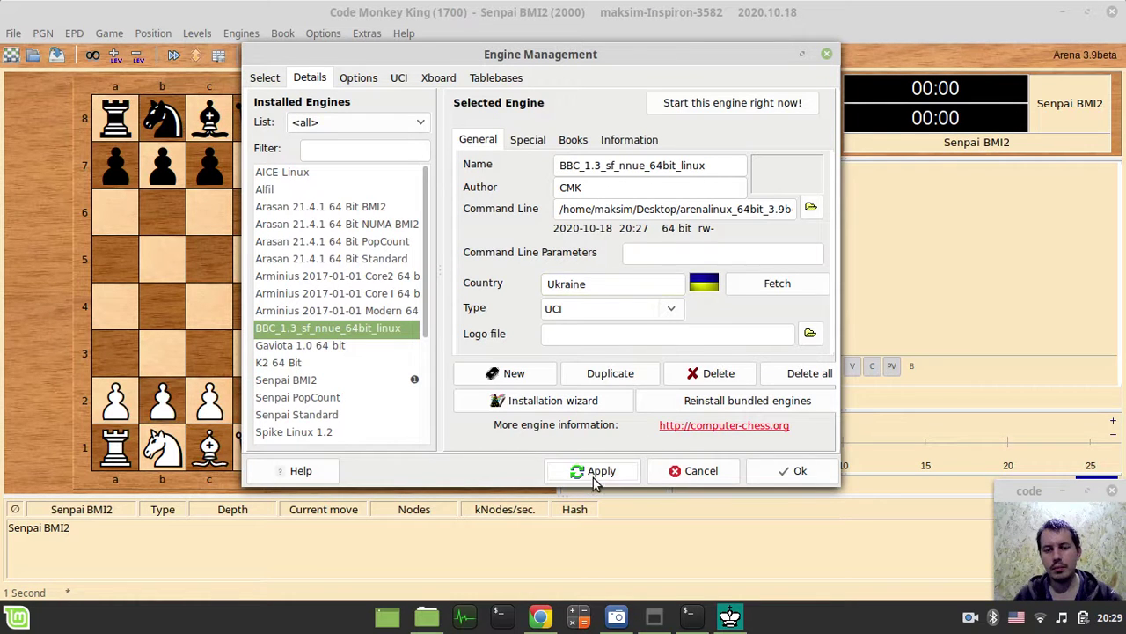
click(788, 472)
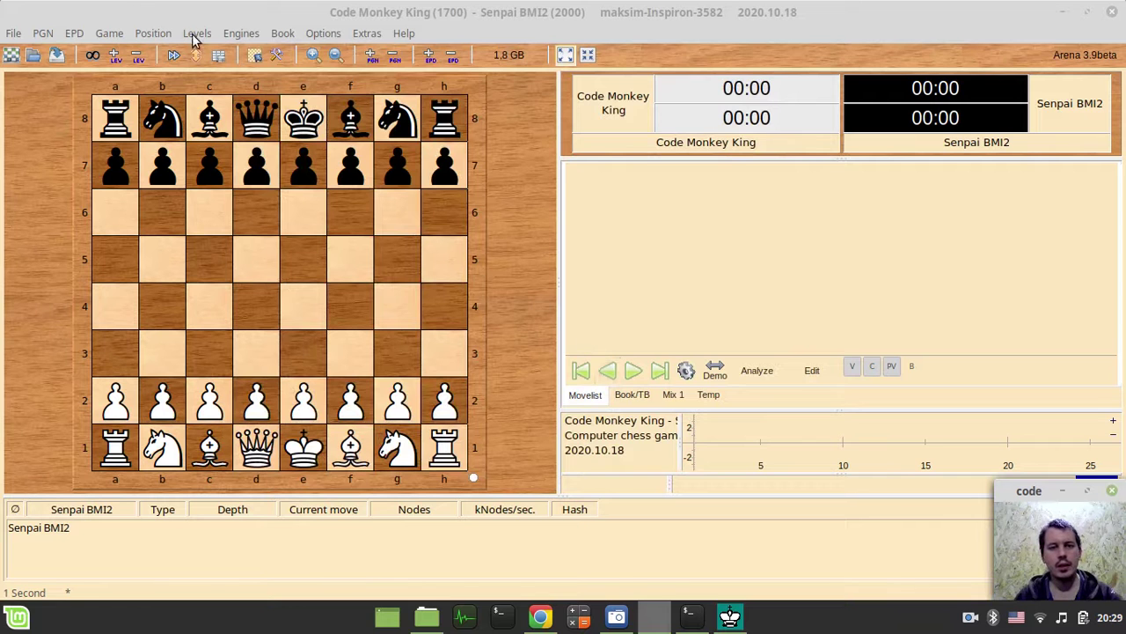
Replace Senpai BMI2 with BBC_1.3_sf_nnue_64bit_linux in the loaded engines and allow its executable bit to be set.
click(241, 33)
click(238, 53)
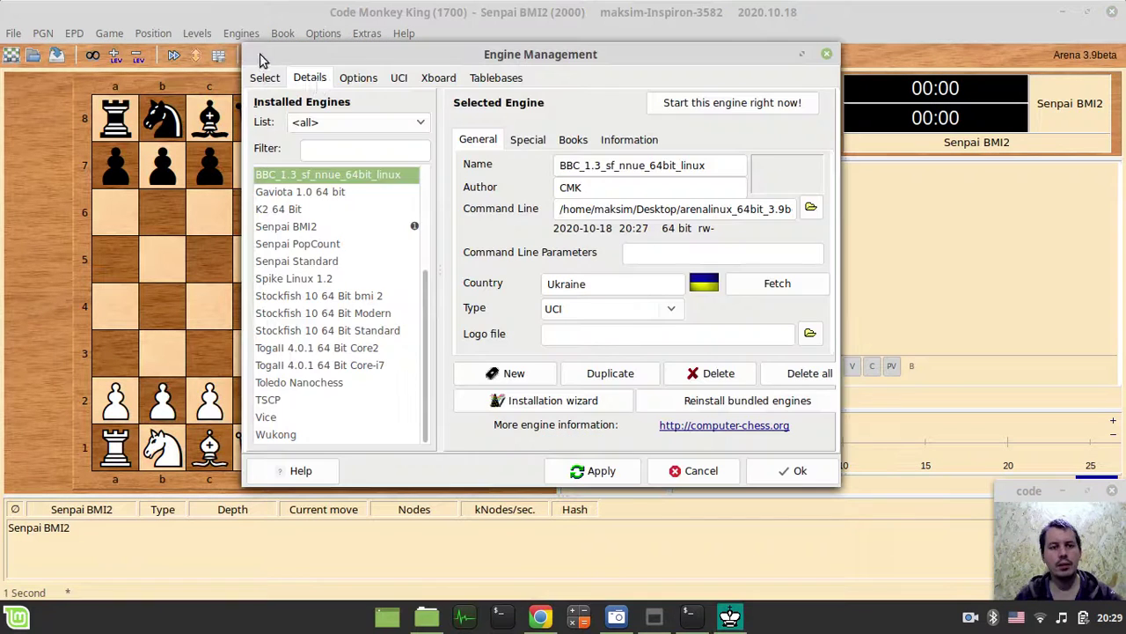
click(268, 80)
drag(297, 111, 554, 326)
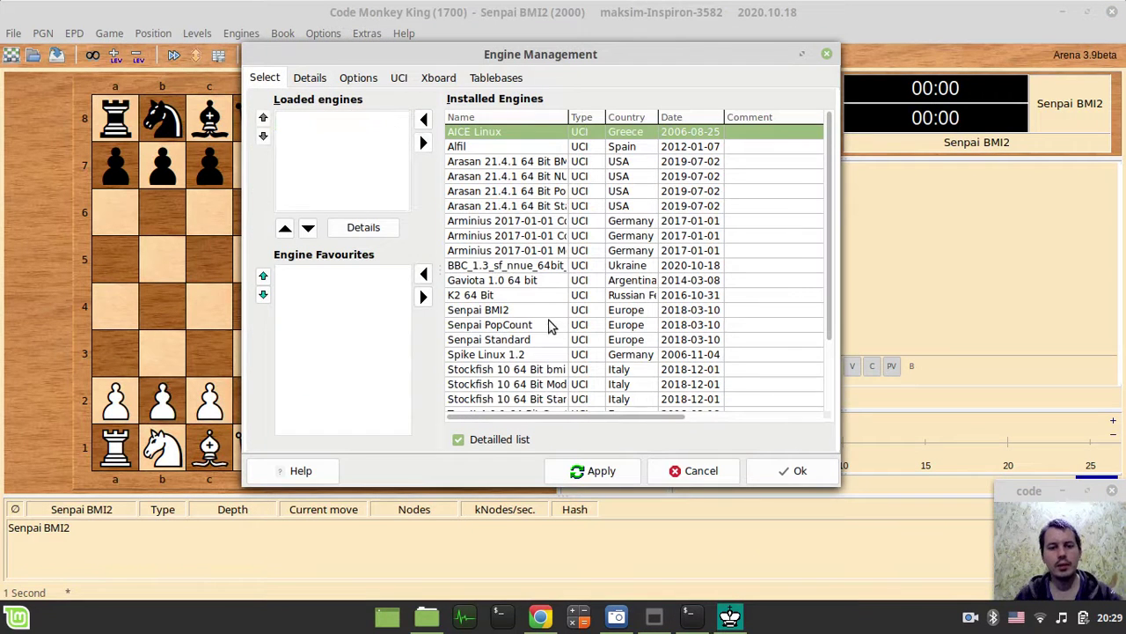
double_click(508, 269)
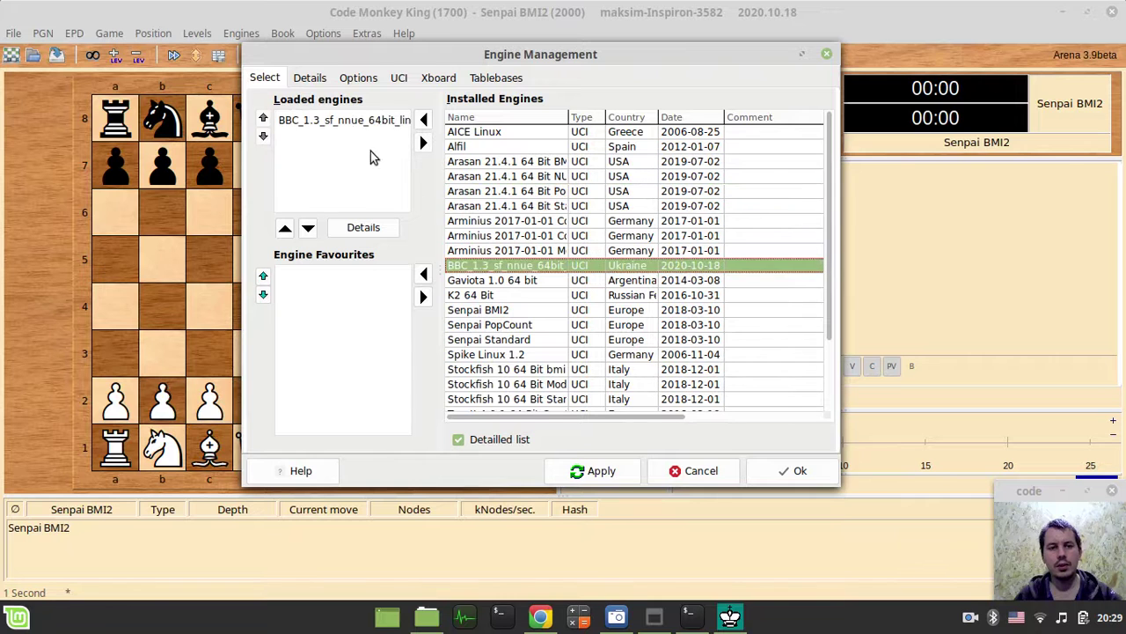
click(332, 121)
click(594, 471)
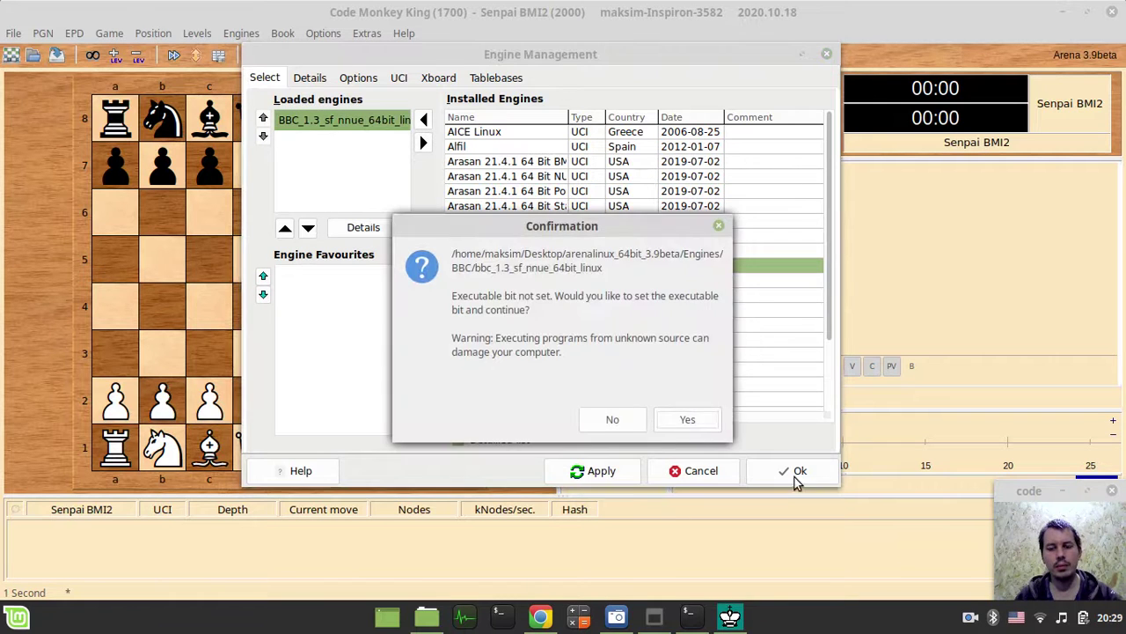
click(695, 421)
click(792, 472)
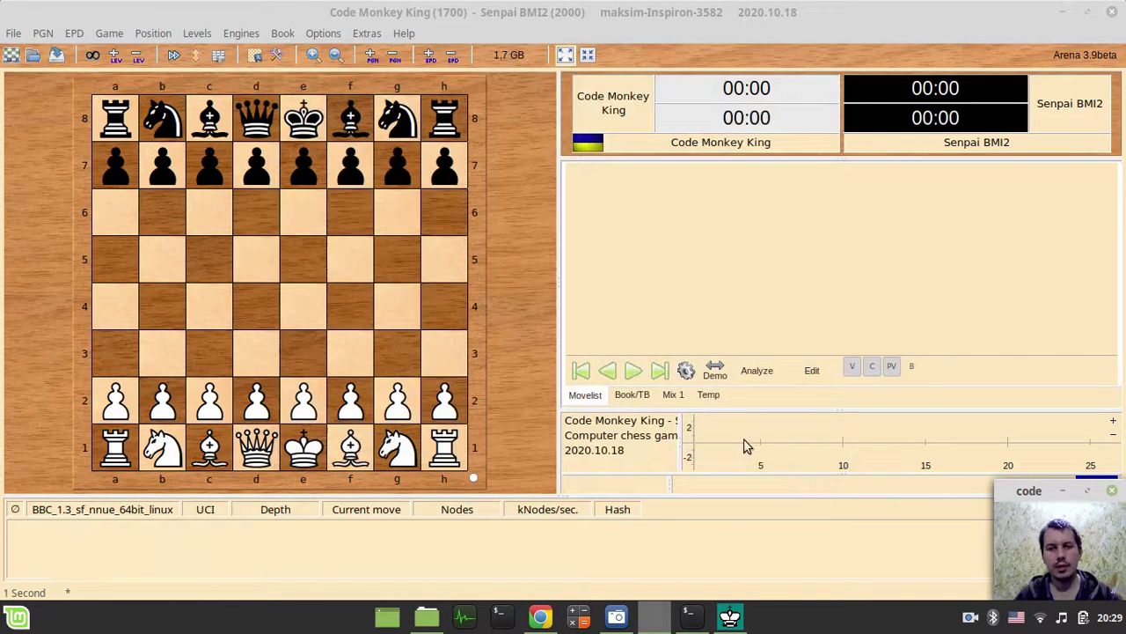
Set the playing level to Blitz with a 2-minute base for the whole game and a 1-second bonus per move.
click(197, 33)
click(206, 56)
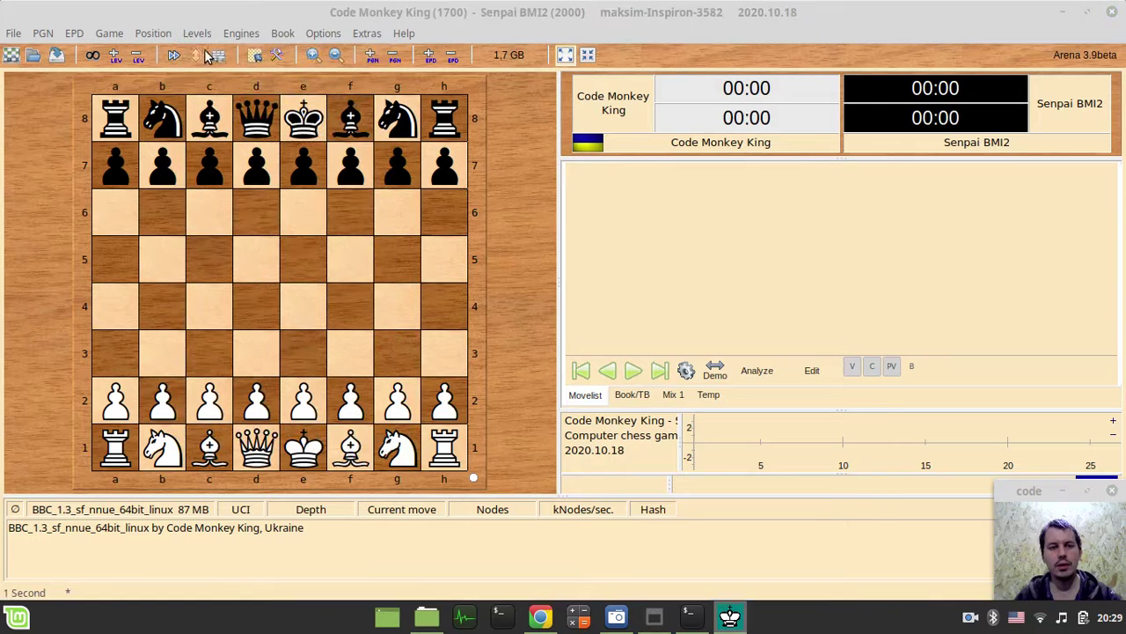
click(530, 259)
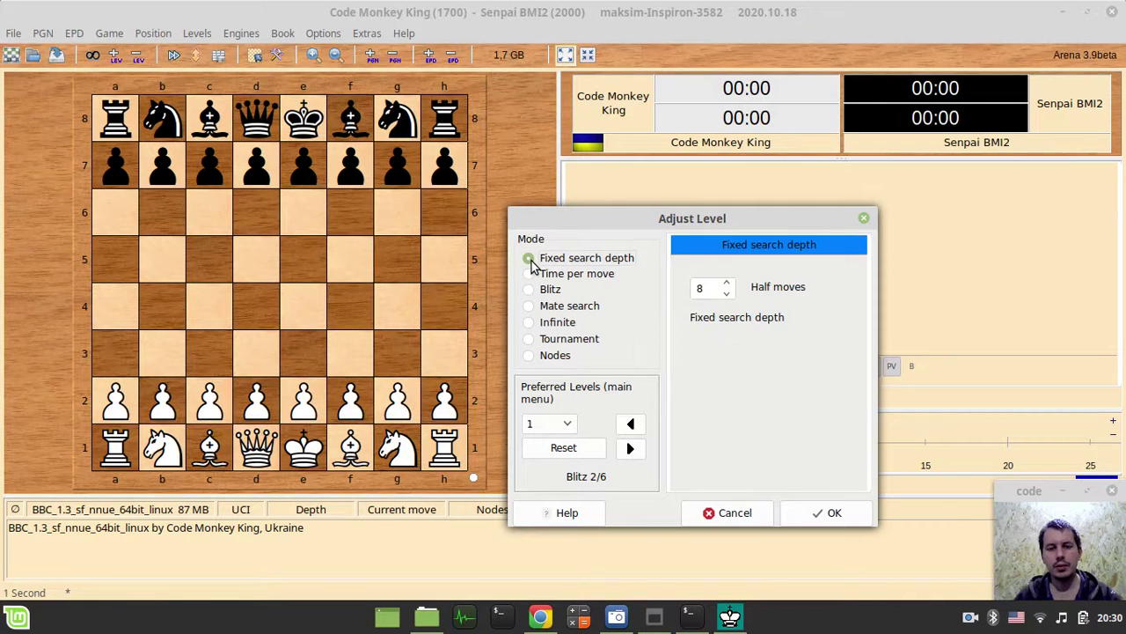
click(529, 289)
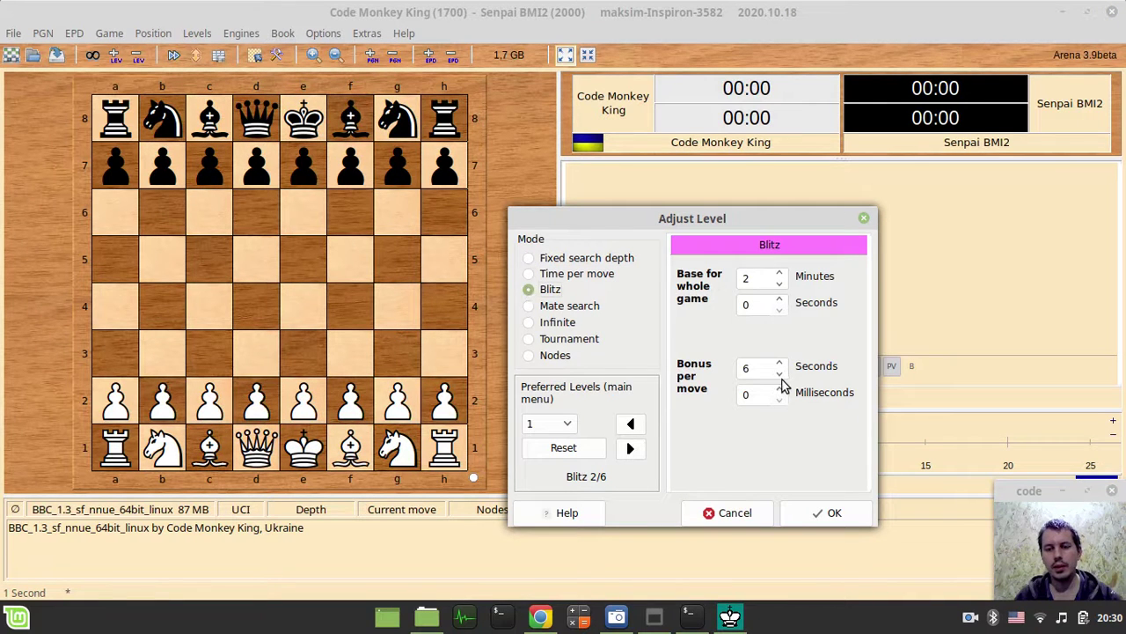
click(780, 375)
click(780, 375)
click(780, 375)
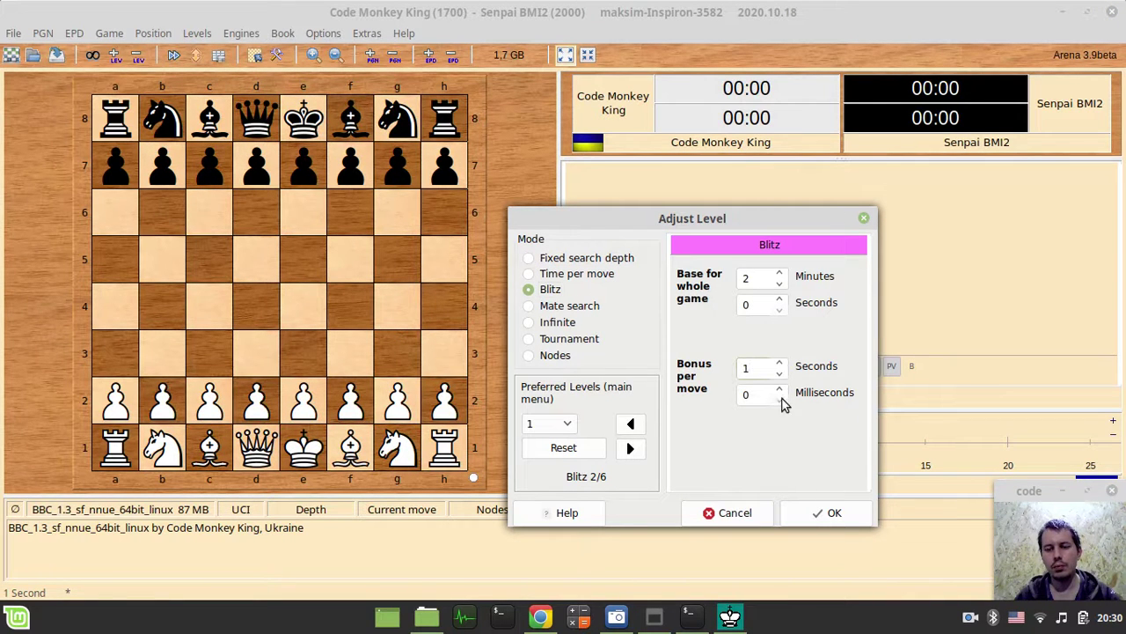
click(812, 516)
Start a new game as White against the engine and play the opening moves e4, Nf3, d4, Nxd4 and Nc3.
click(12, 55)
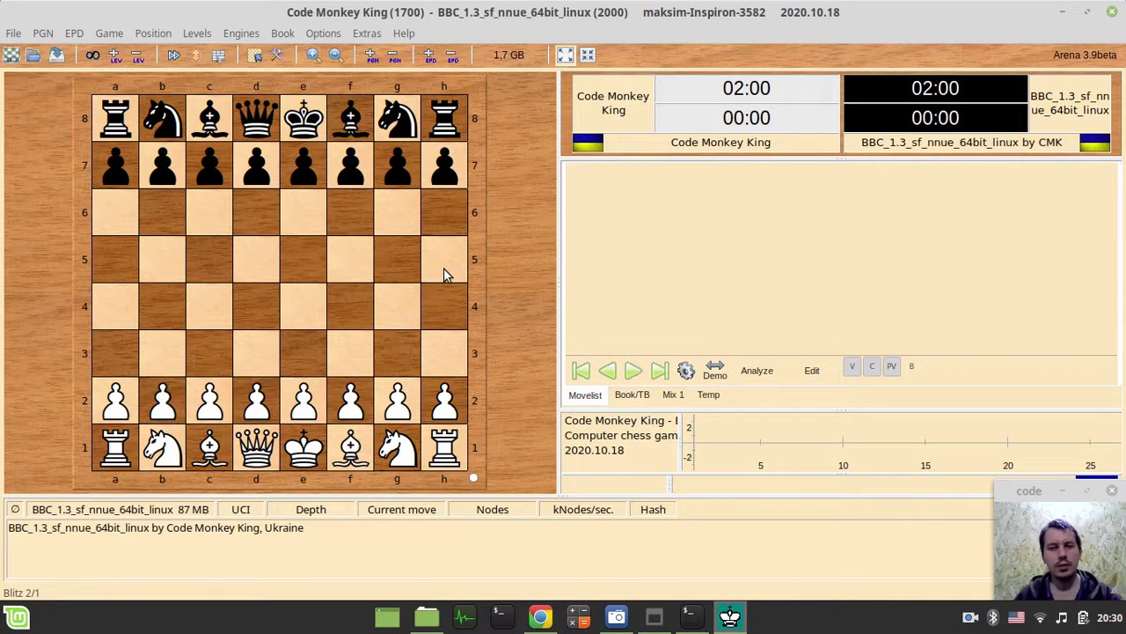
drag(302, 403, 303, 308)
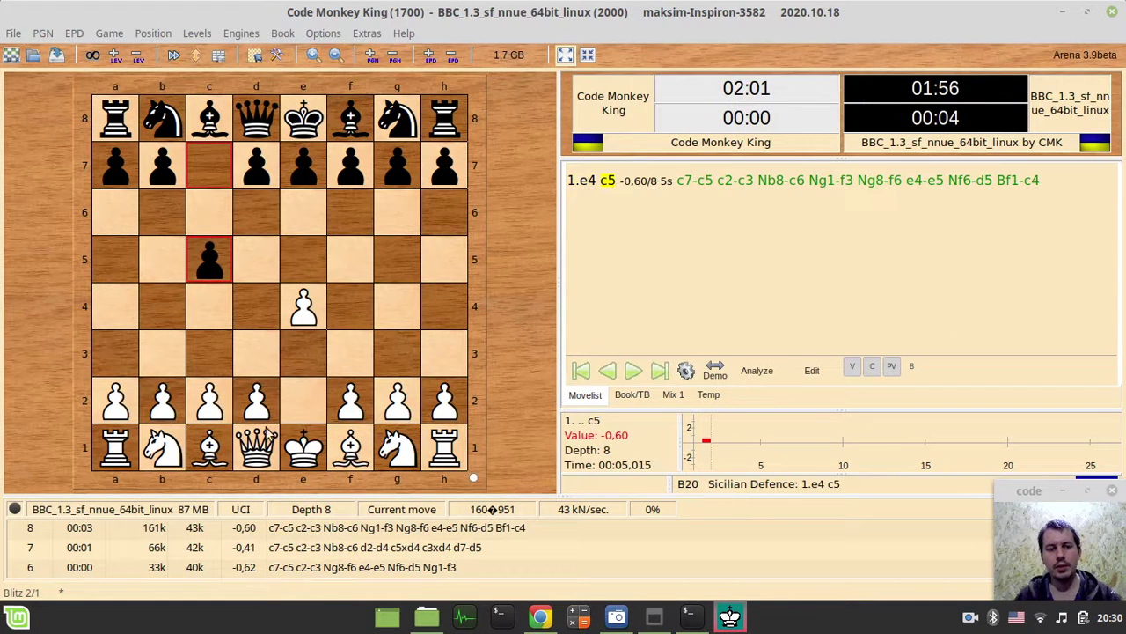
drag(385, 450, 350, 354)
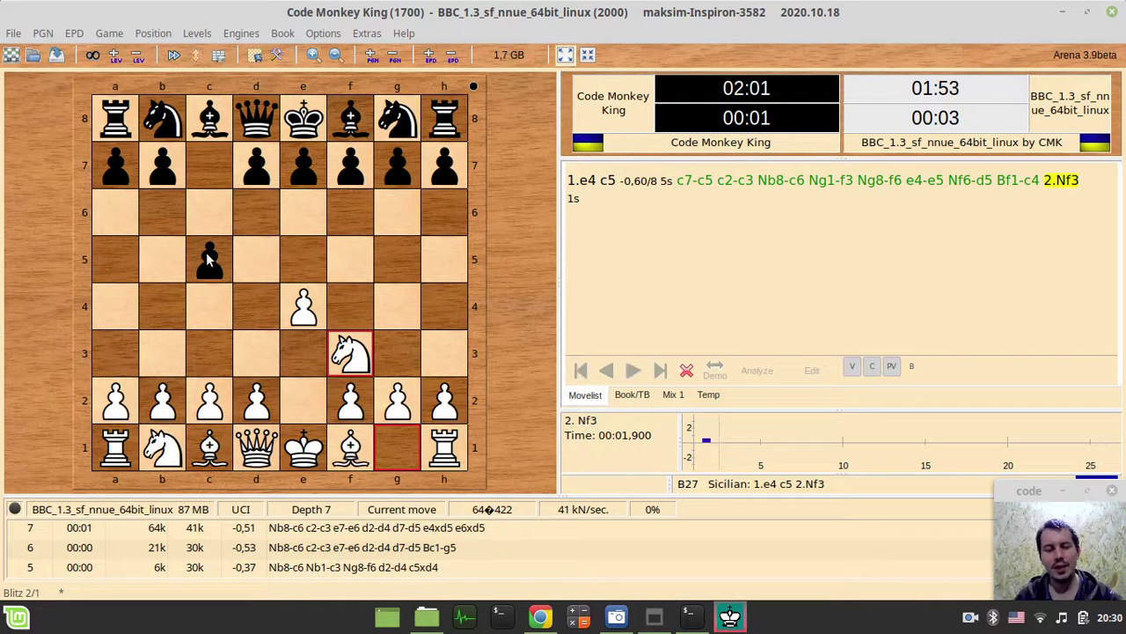
drag(259, 397, 256, 308)
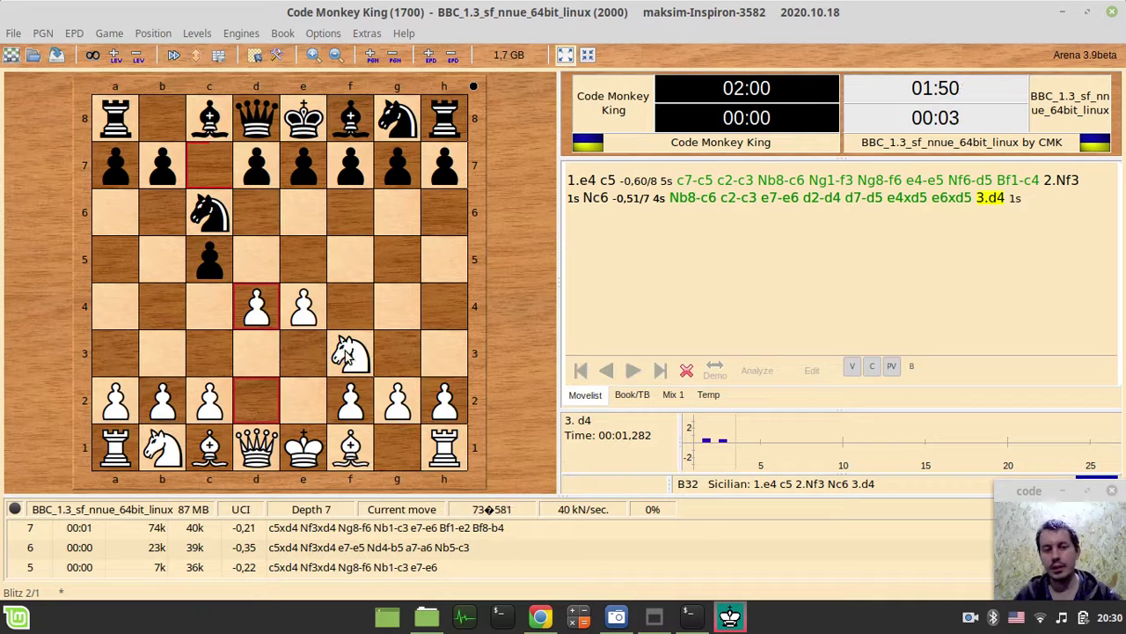
drag(349, 354, 253, 304)
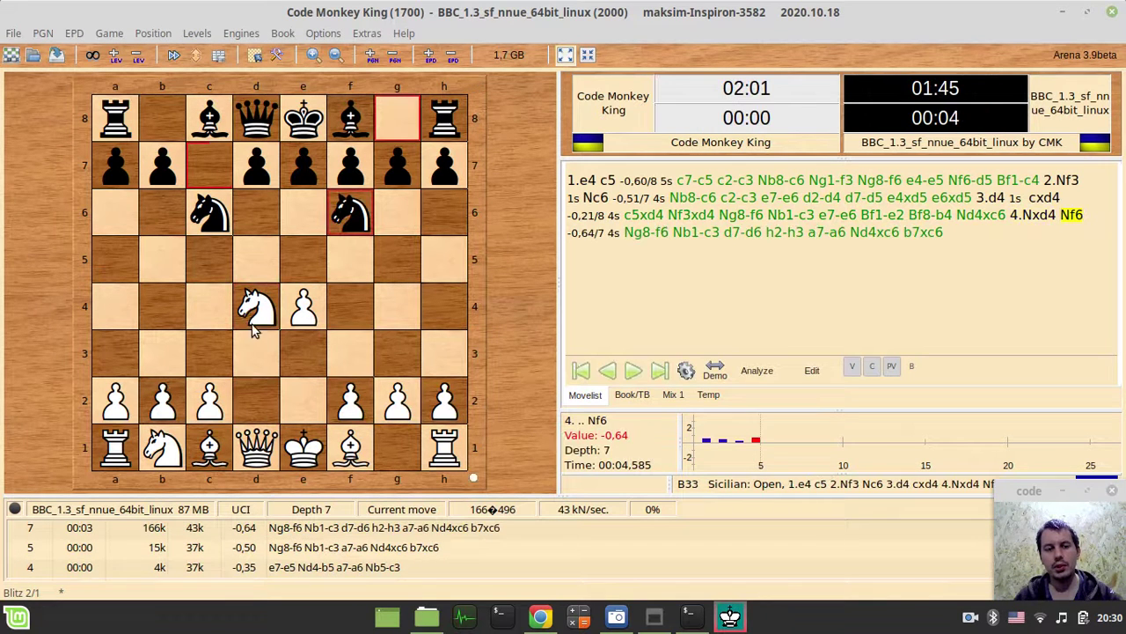
drag(173, 454, 208, 366)
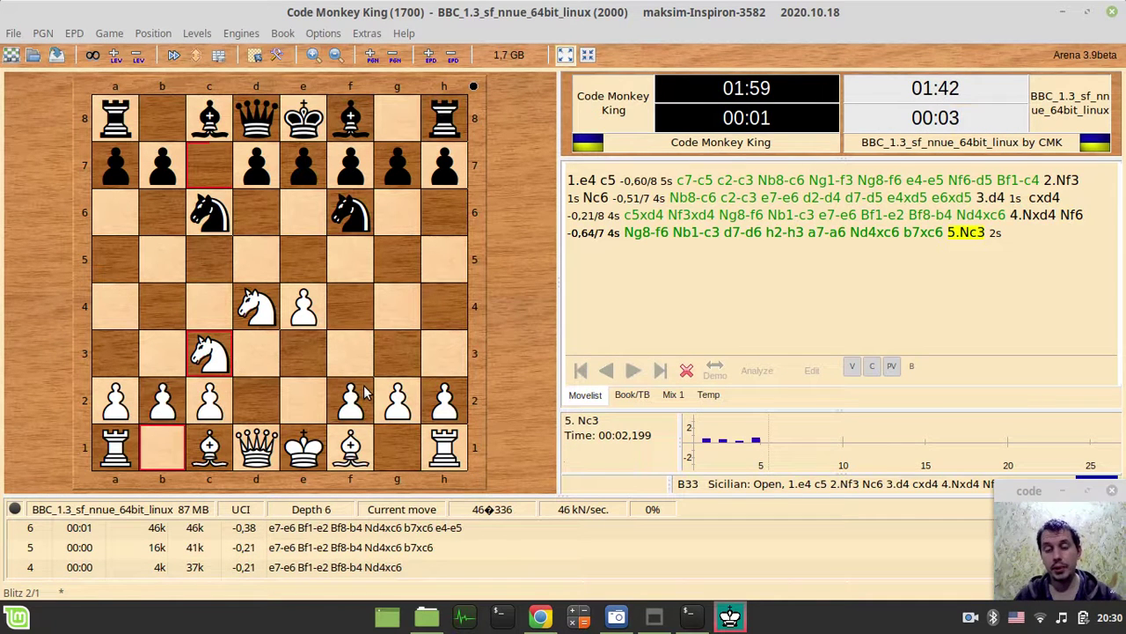
Play Bb5, capture the c6 knight with Nxc6, retreat the bishop to d3 and castle kingside.
drag(350, 452, 162, 260)
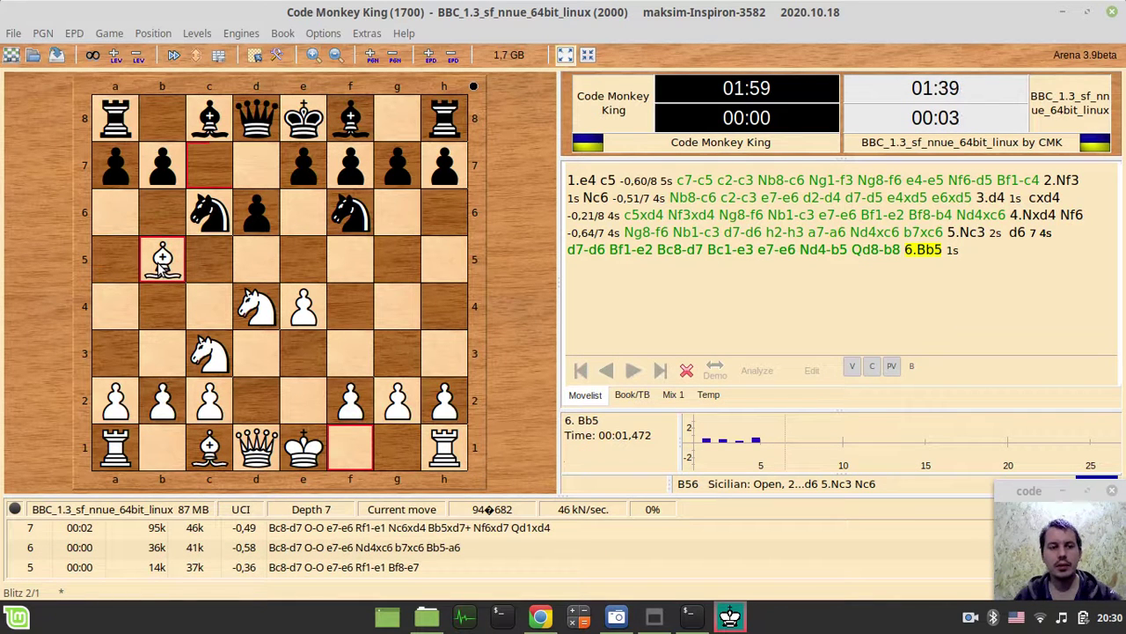
drag(260, 304, 202, 204)
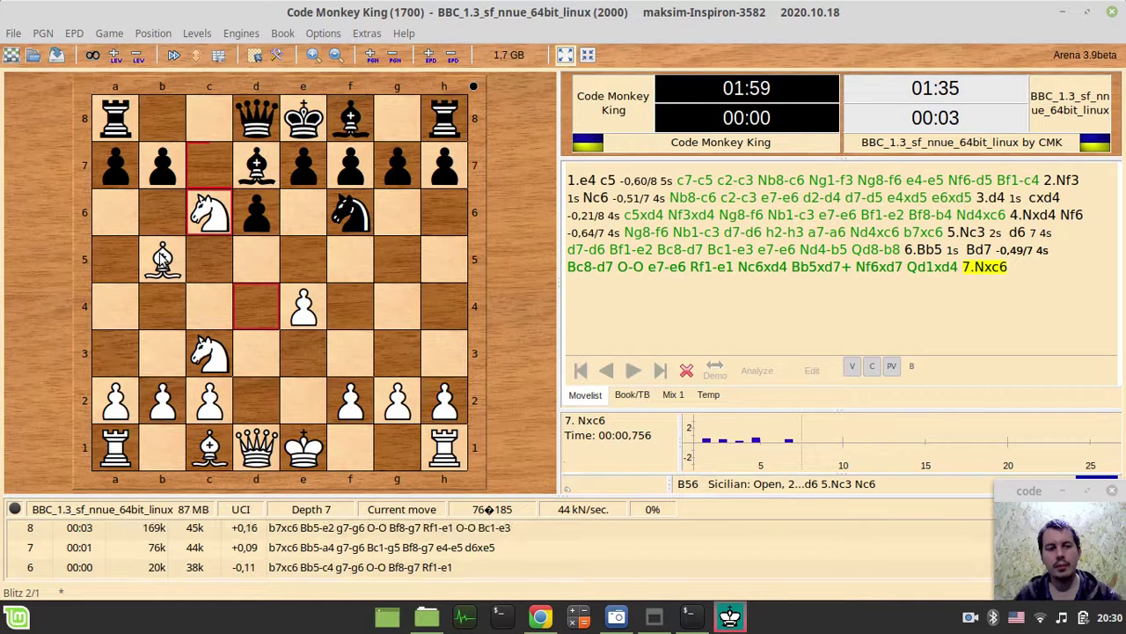
drag(162, 260, 264, 351)
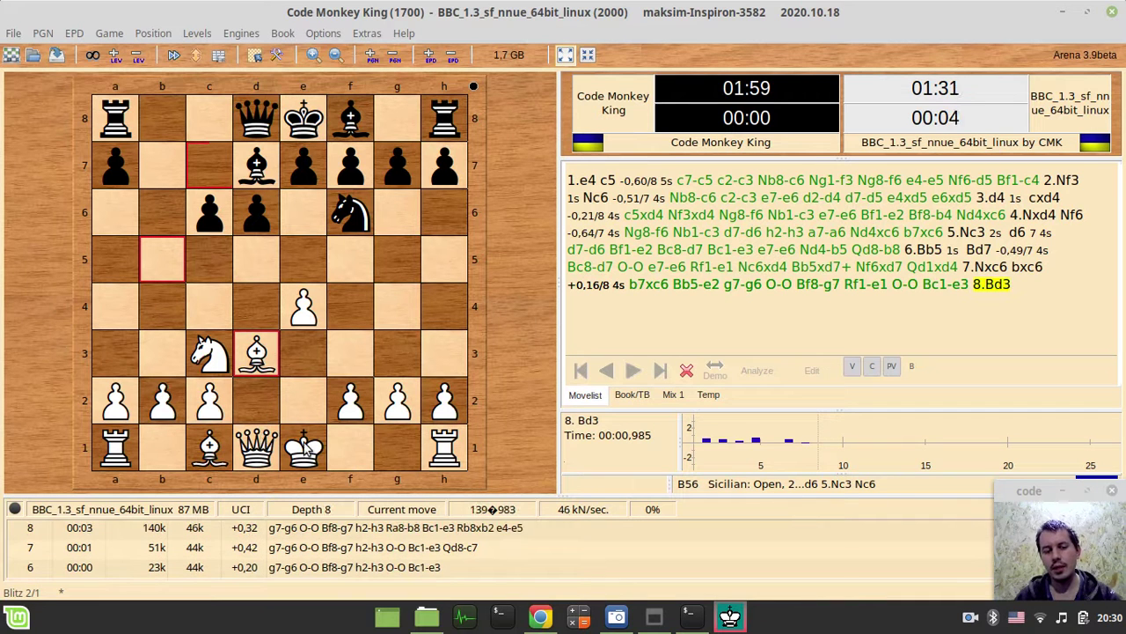
drag(306, 447, 401, 449)
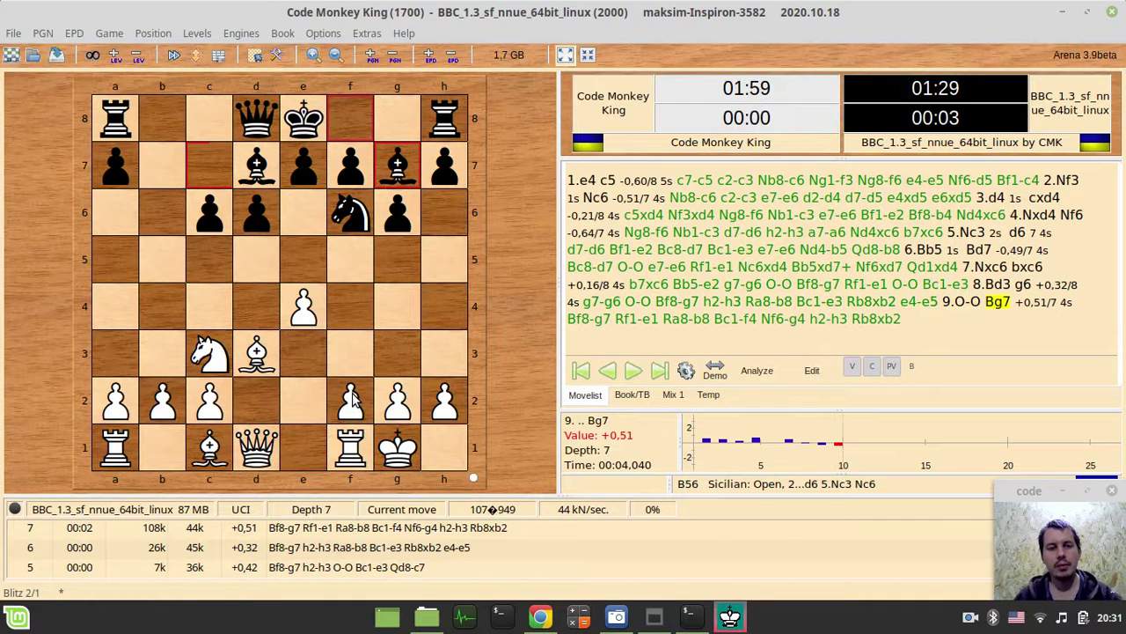
Continue White's play with f4, Be3, Qd2 and h3, and recapture on e3 with the queen.
drag(352, 398, 350, 307)
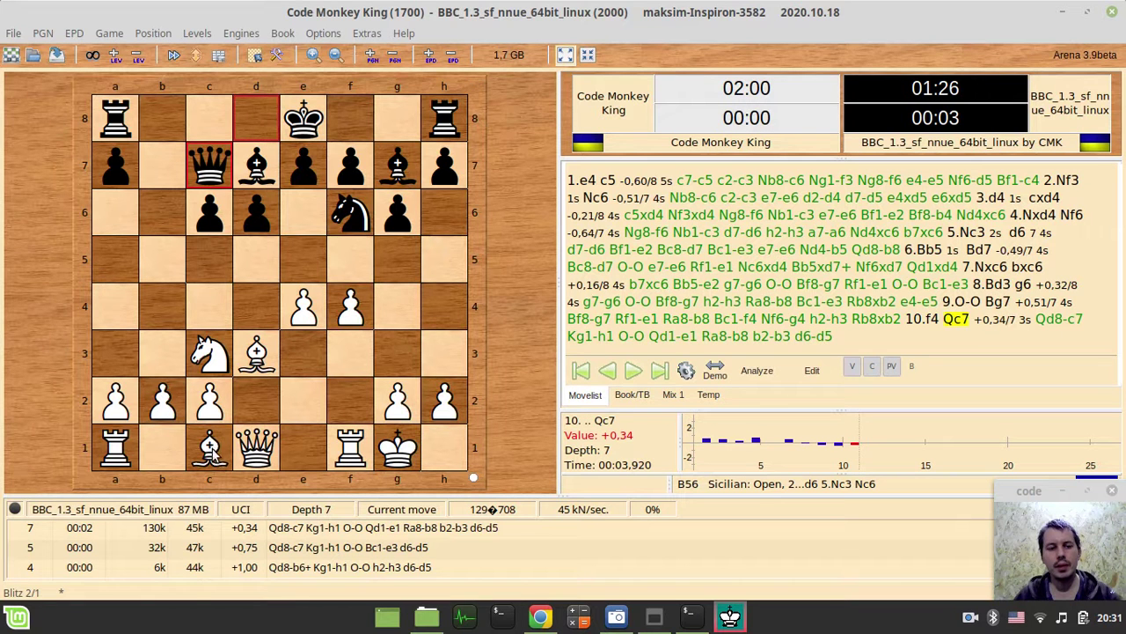
drag(210, 449, 302, 352)
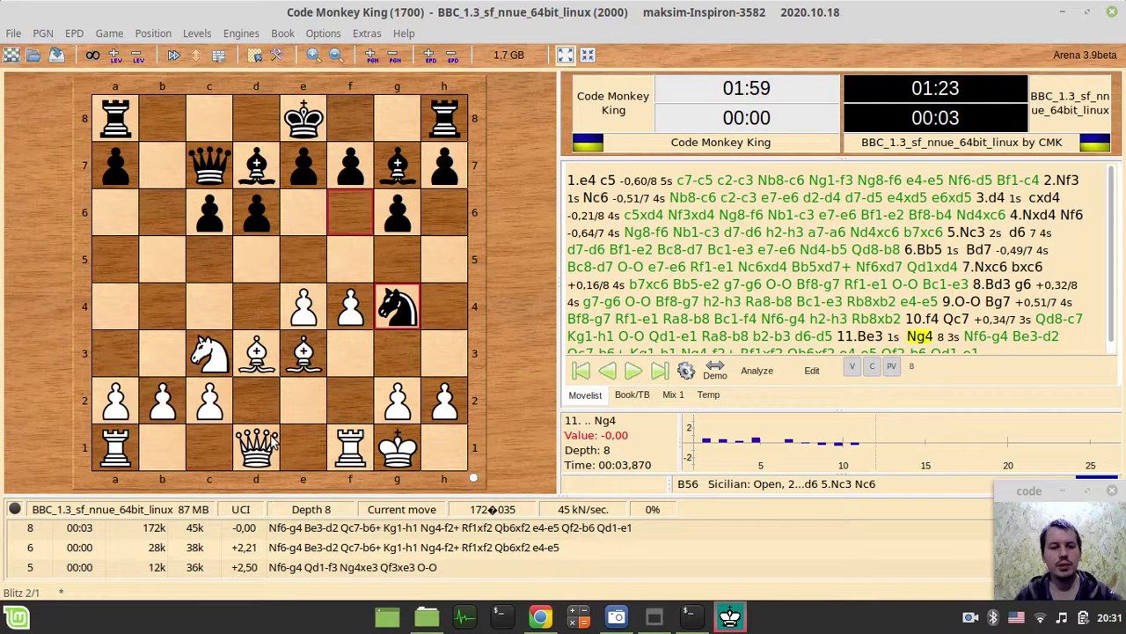
drag(260, 449, 260, 407)
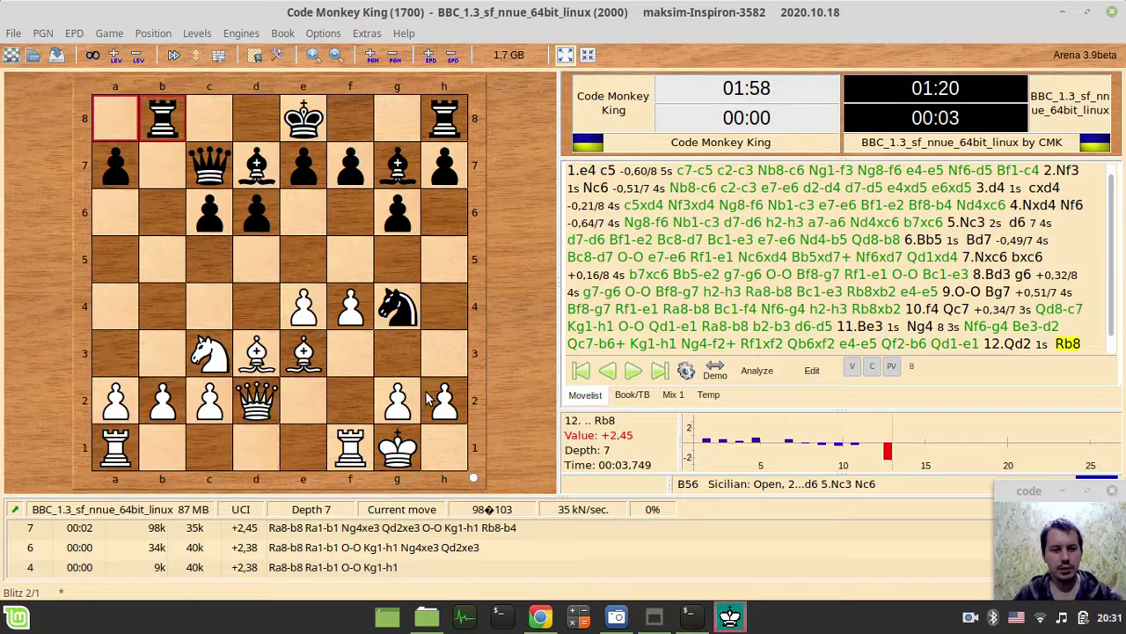
drag(445, 401, 444, 354)
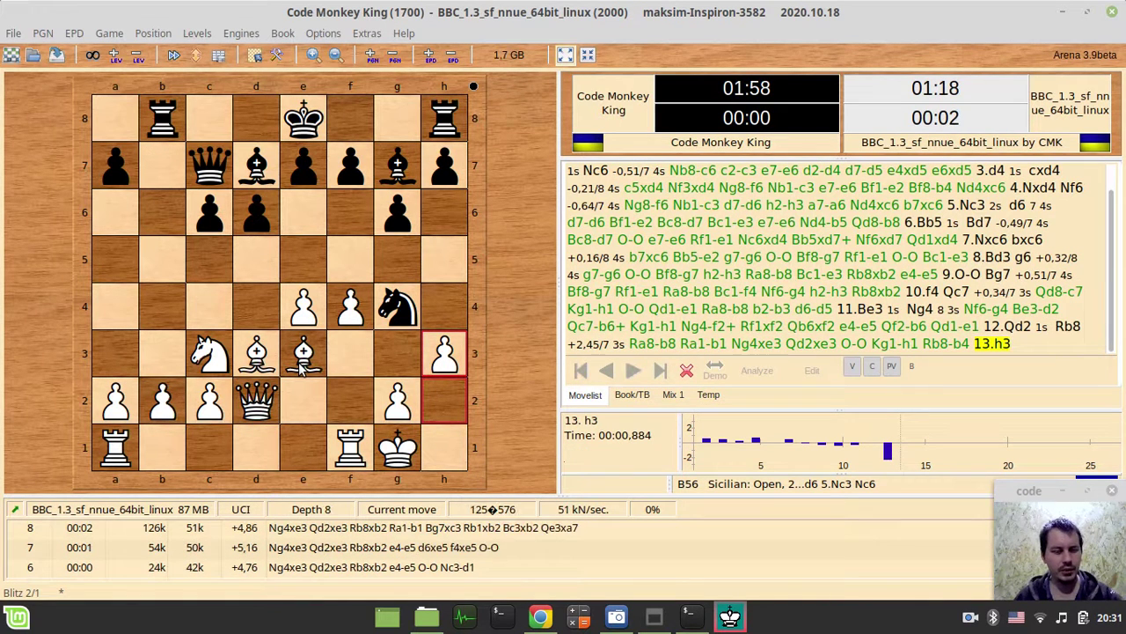
drag(264, 398, 303, 354)
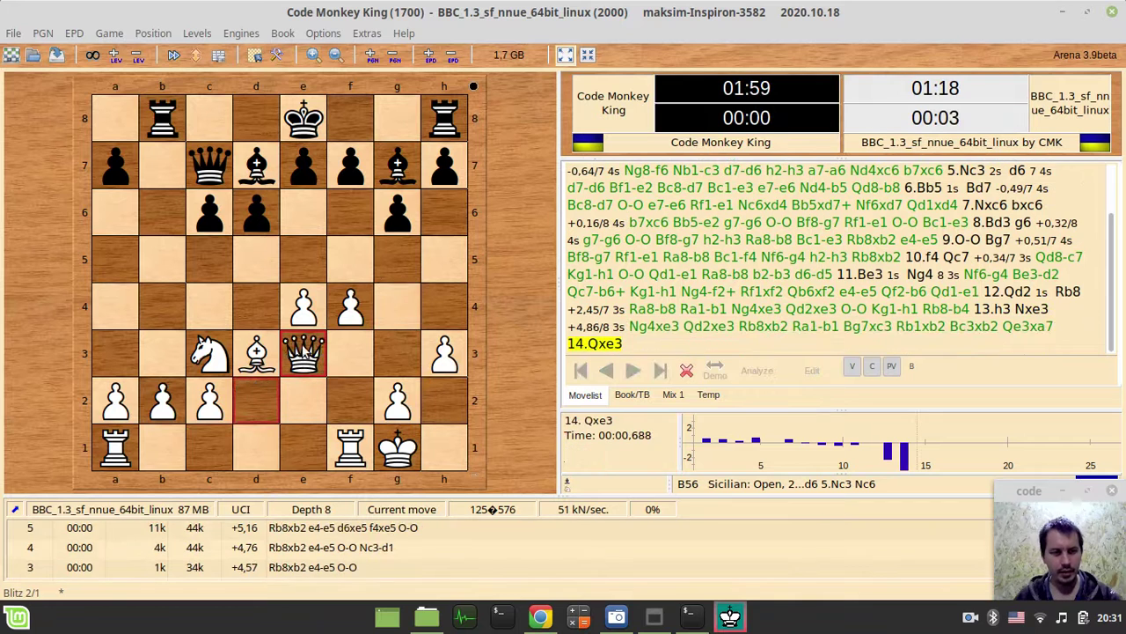